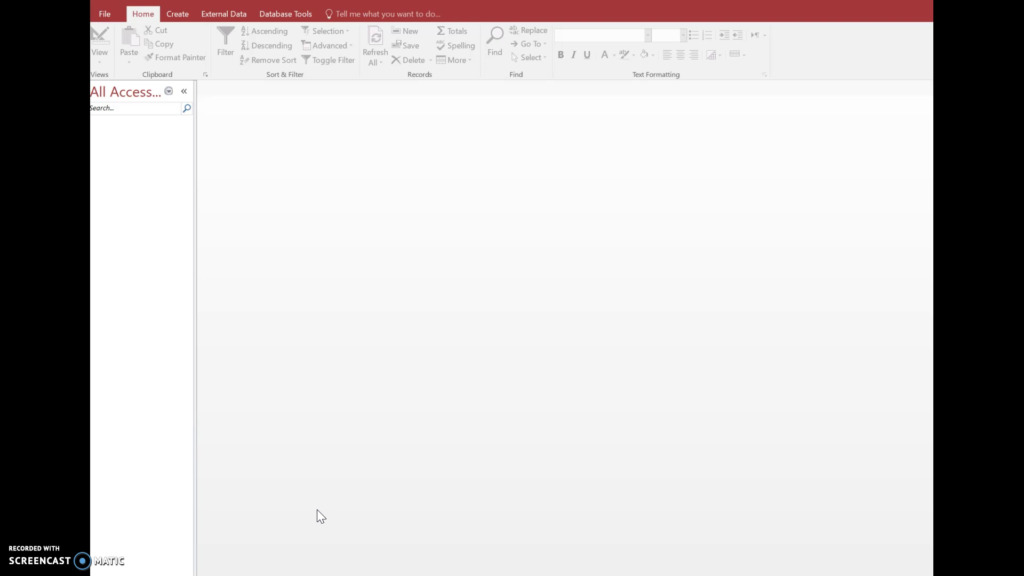
# Create a new table, switch it to Design View and save it as Fleet.
pyautogui.click(187, 18)
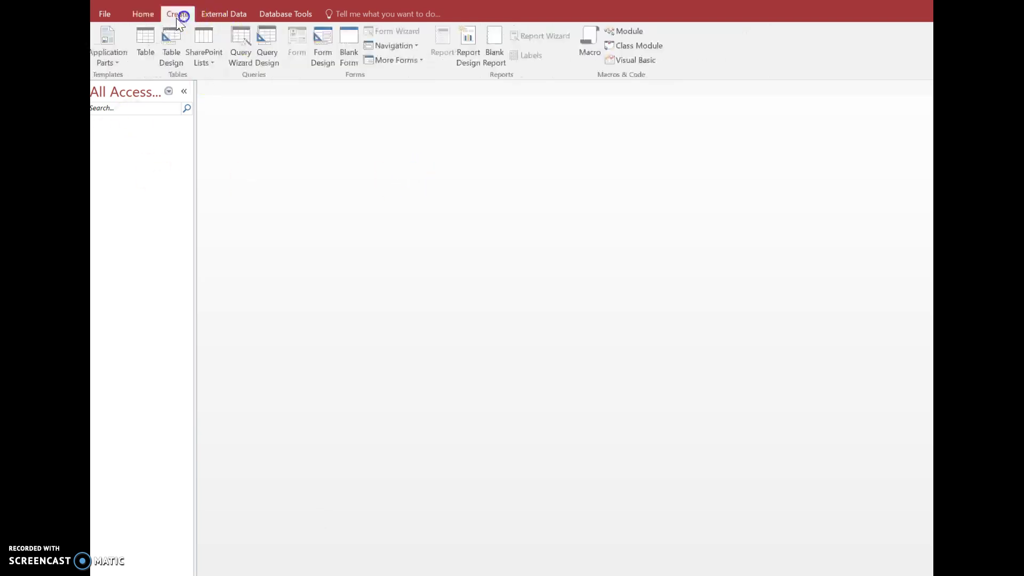
pyautogui.click(148, 49)
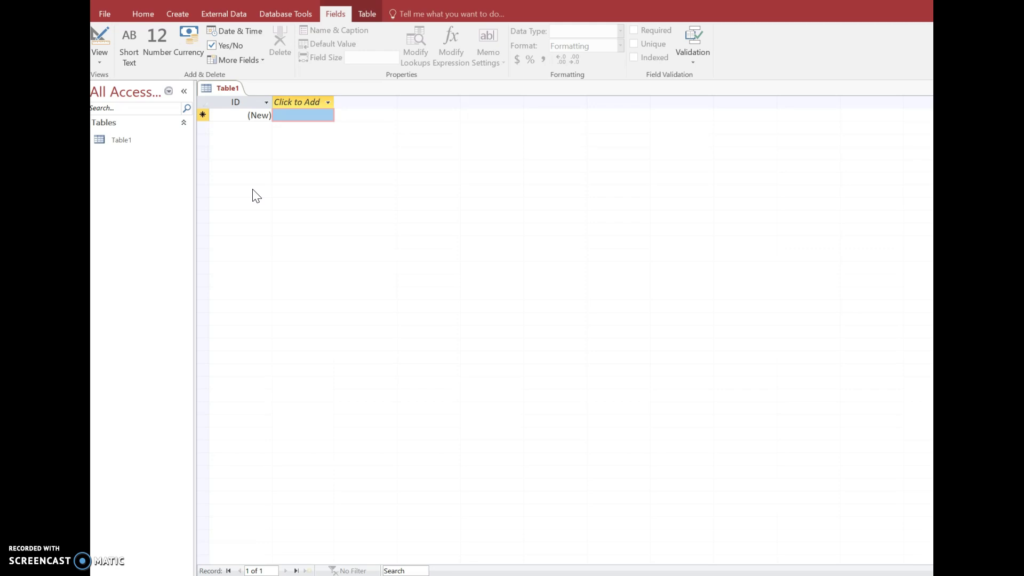
pyautogui.click(257, 129)
pyautogui.click(107, 60)
pyautogui.click(108, 109)
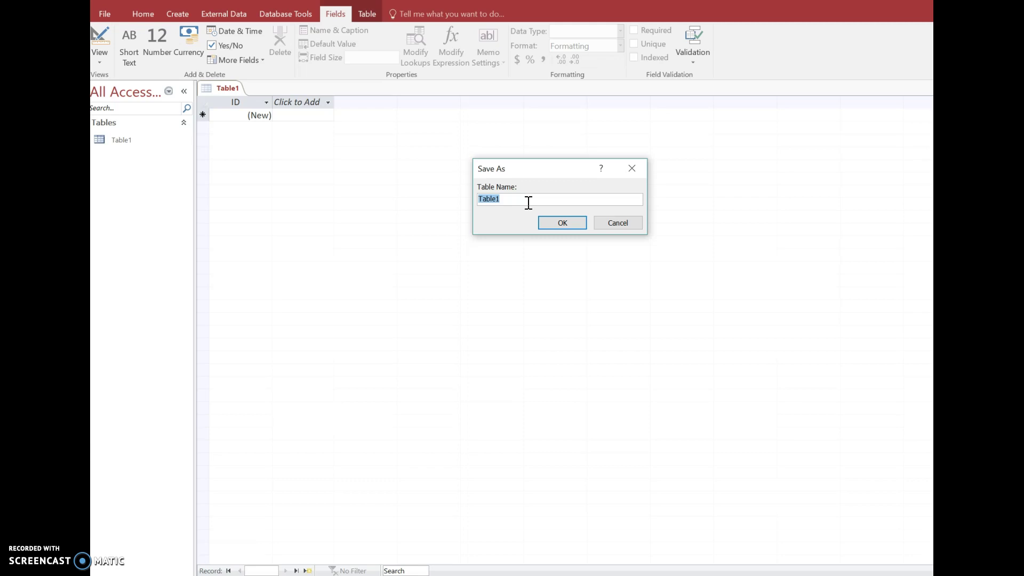
pyautogui.write('Fleet')
pyautogui.click(553, 222)
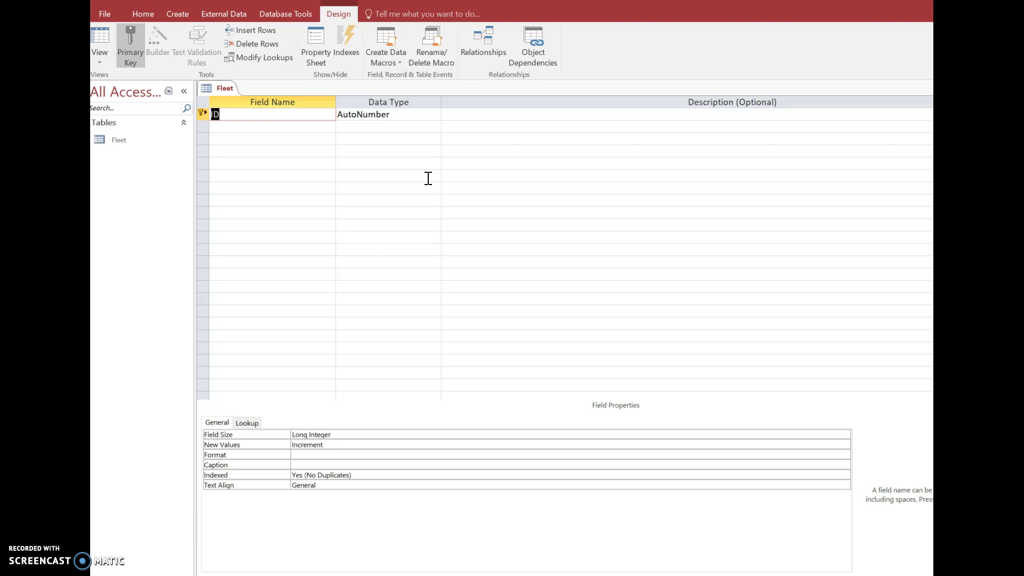
# Add fields PlaneModel, Manufacturer and Length (Short Text), FirstClassSeats and CoachSeats (Number), and InServiceDate (Date/Time), and save the table.
pyautogui.press('Down')
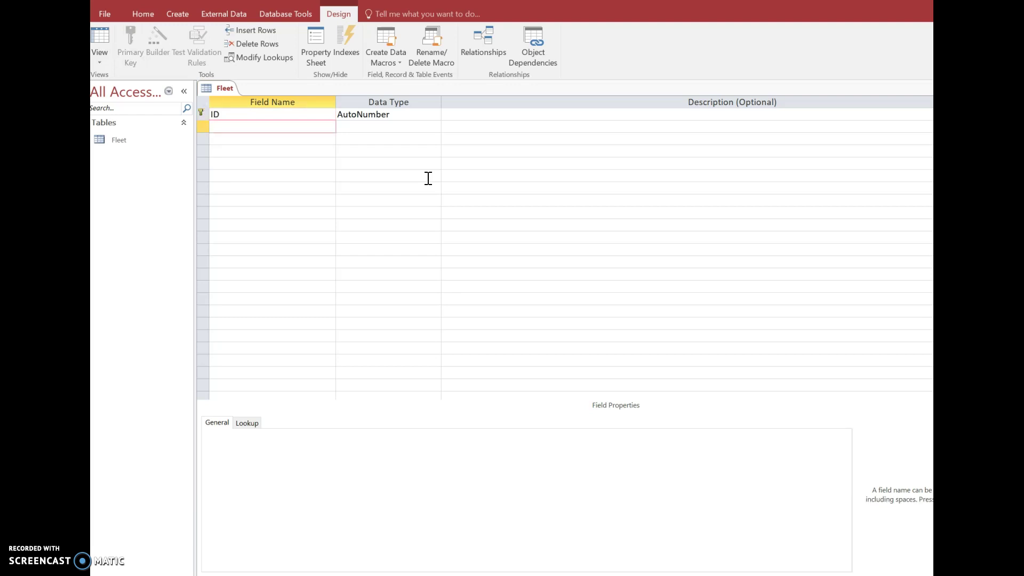
pyautogui.write('P')
pyautogui.write('lane')
pyautogui.write('M')
pyautogui.press('BackSpace')
pyautogui.write('Model')
pyautogui.press('Tab')
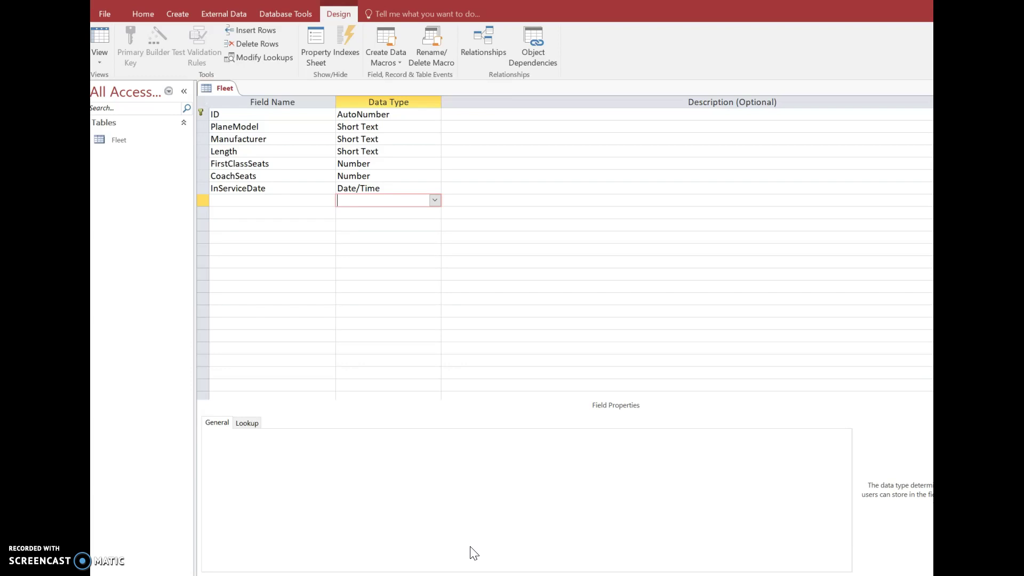
pyautogui.rightClick(223, 89)
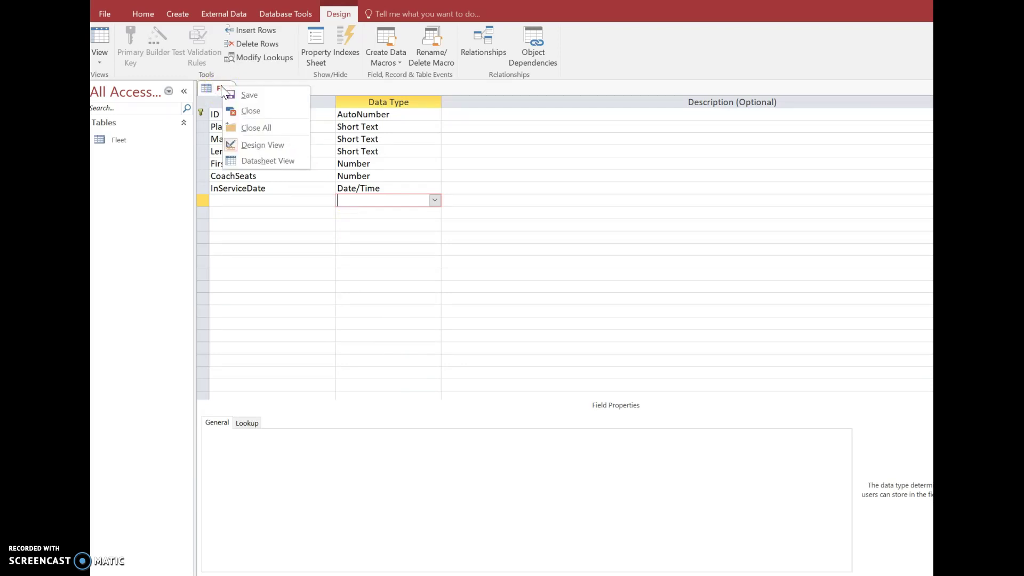
pyautogui.click(229, 94)
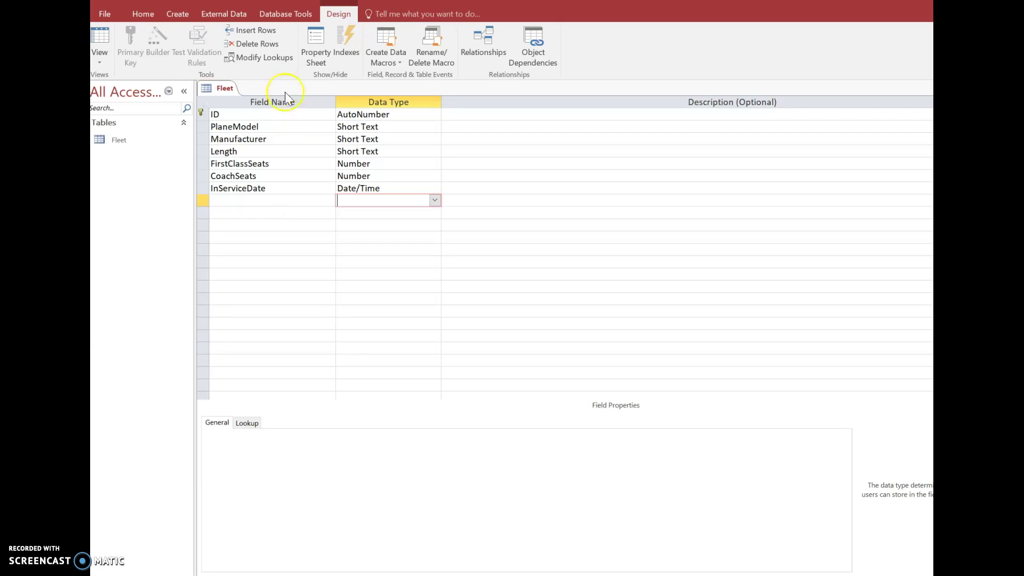
# Set the caption of the ID primary key field to Aircraft ID.
pyautogui.click(241, 112)
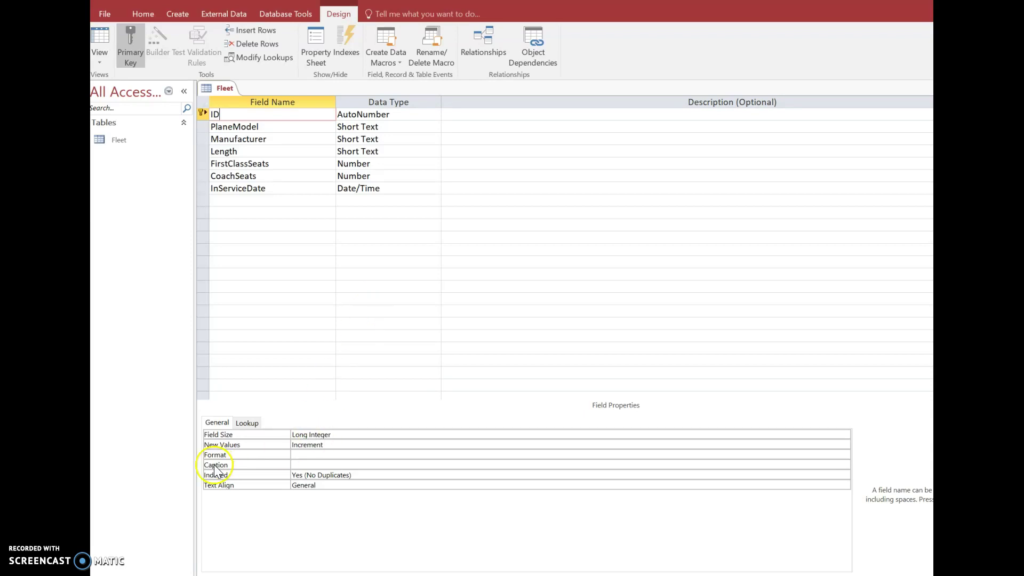
pyautogui.click(302, 466)
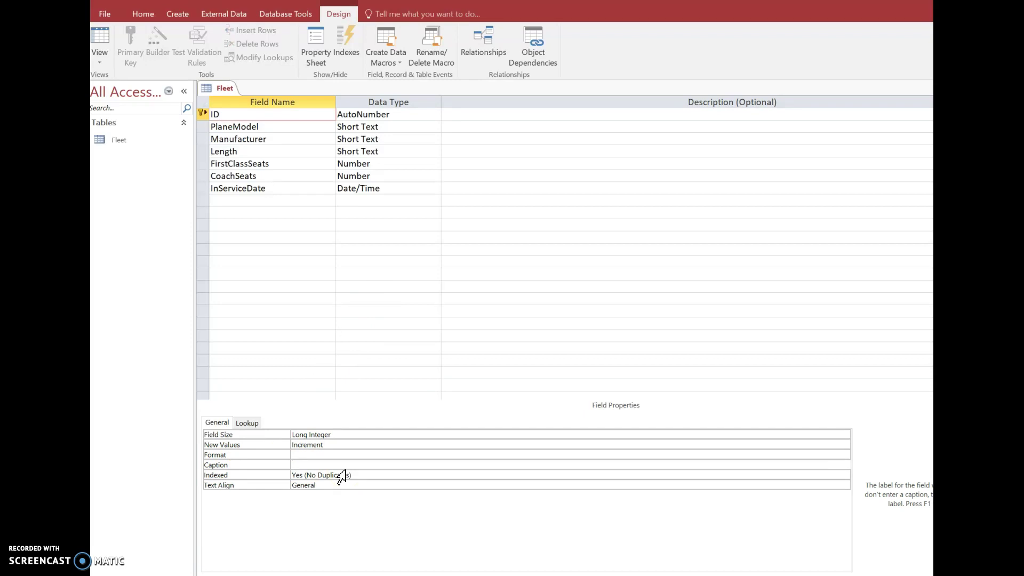
pyautogui.write('Aircraft ID')
# Set the PlaneModel field's caption to Model and its field size to 25.
pyautogui.click(238, 126)
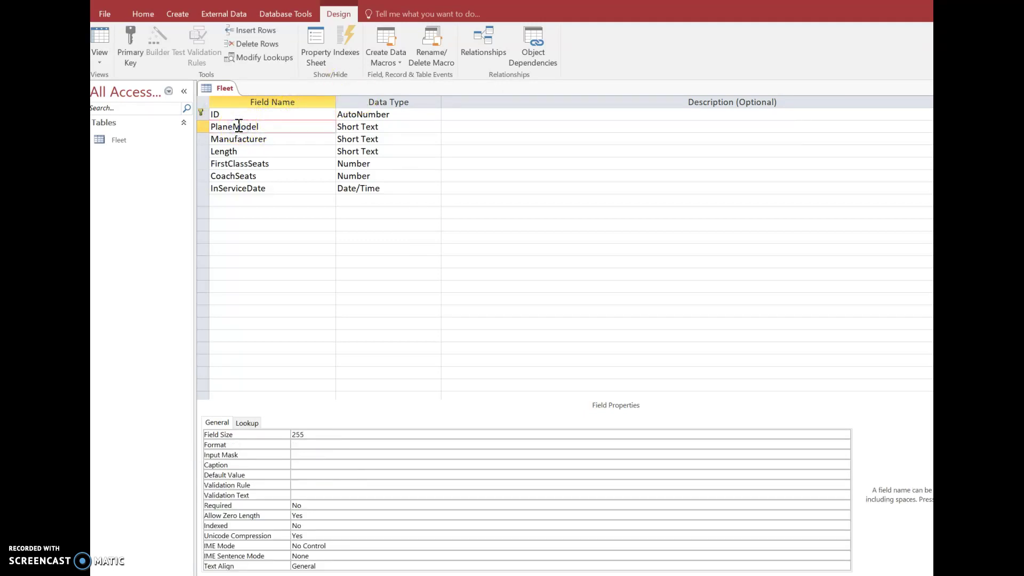
pyautogui.click(309, 468)
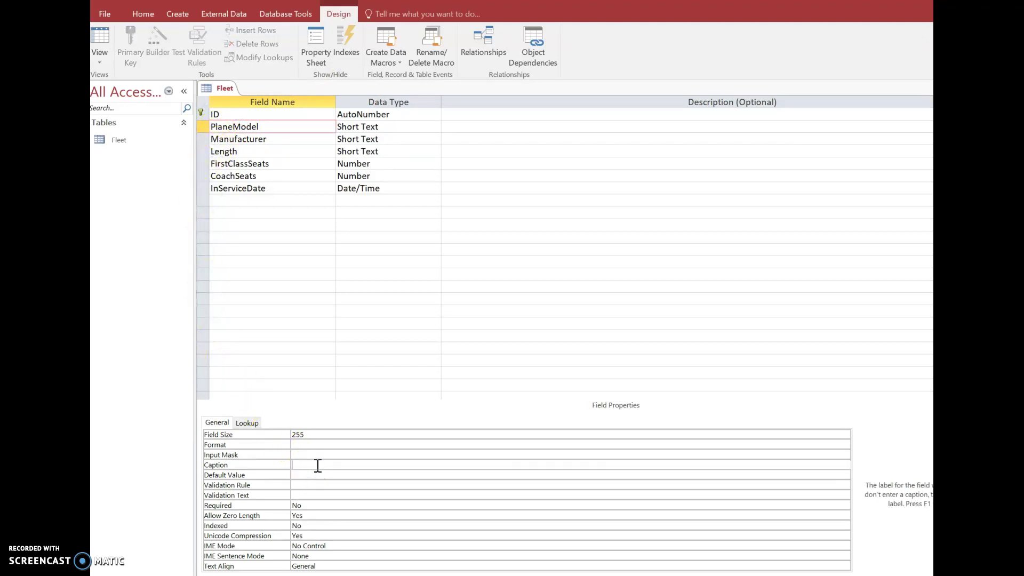
pyautogui.write('odel')
pyautogui.click(321, 445)
pyautogui.click(277, 434)
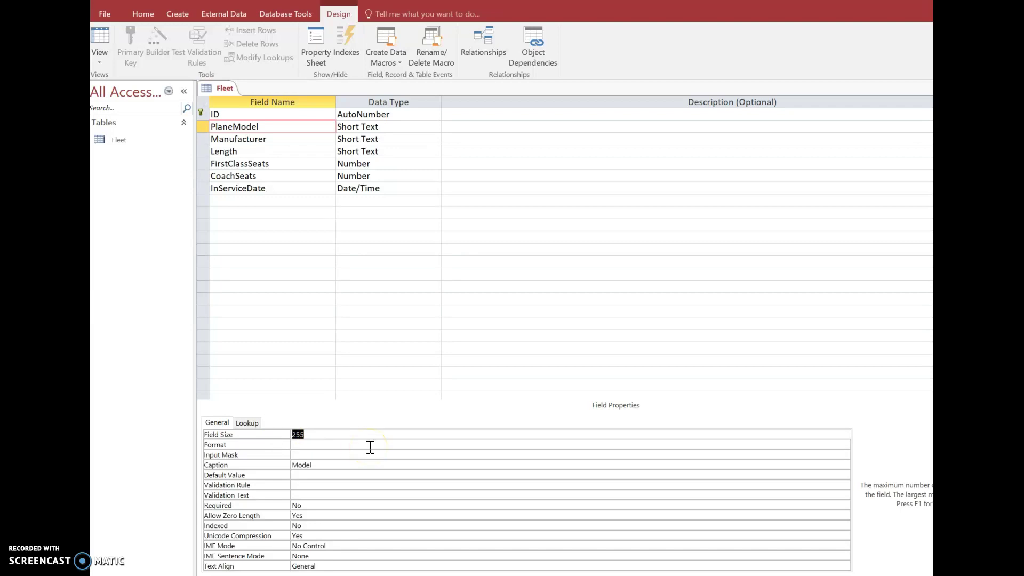
pyautogui.write('25')
# Caption FirstClassSeats as First Class, CoachSeats as Coach and InServiceDate as In-Service, and save and close the Fleet table.
pyautogui.click(246, 140)
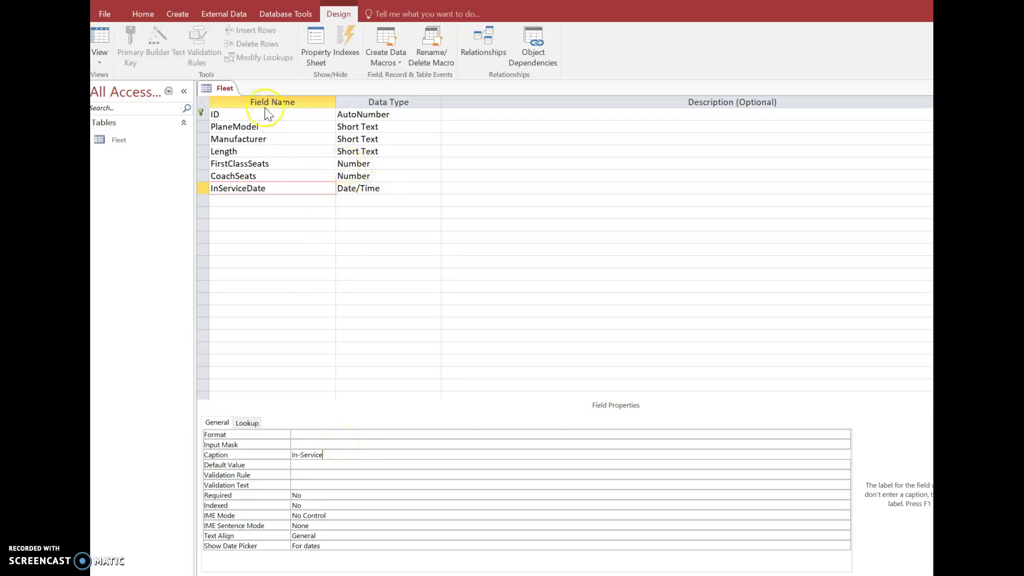
pyautogui.rightClick(219, 85)
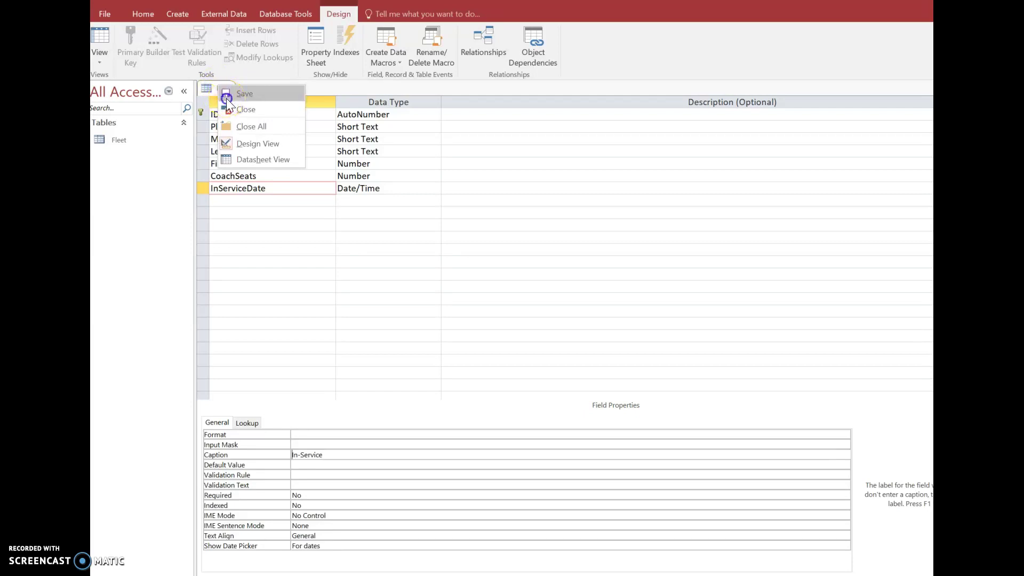
pyautogui.click(226, 99)
pyautogui.rightClick(220, 86)
pyautogui.click(232, 109)
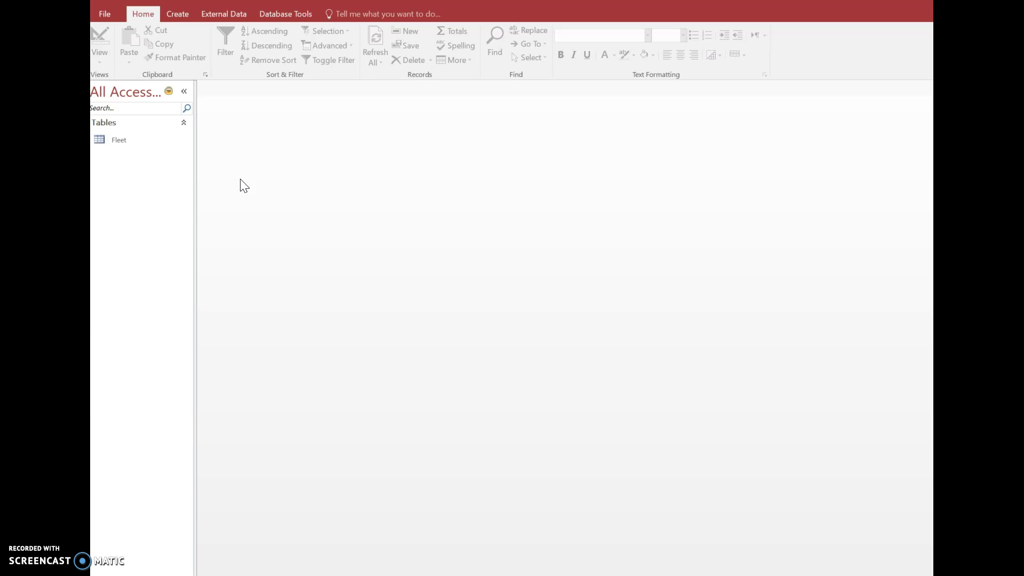
# Append the records from the Excel file AirplaneDataFile-01.xlsx to the Fleet table, without table analysis or saving the import steps.
pyautogui.click(216, 11)
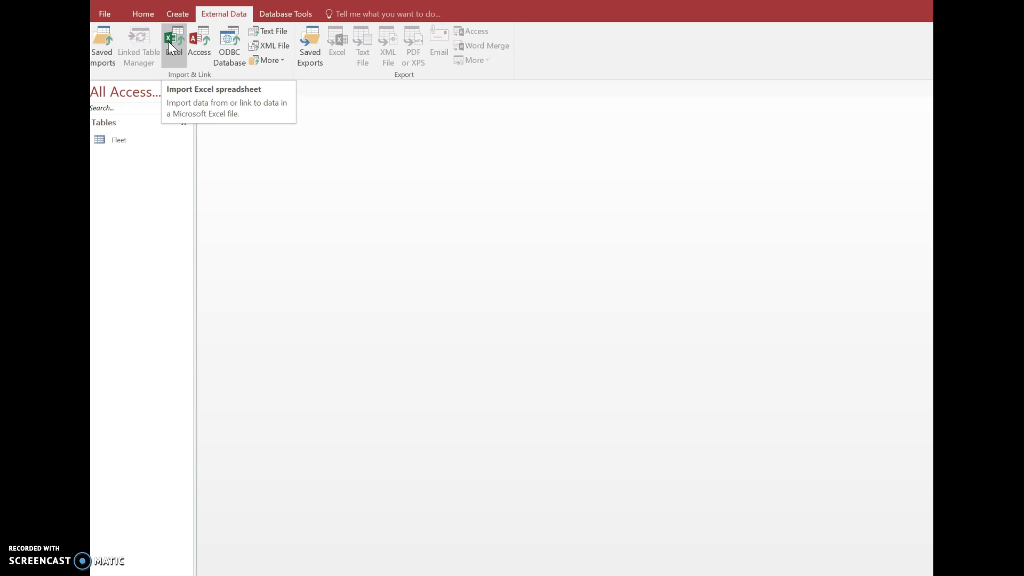
pyautogui.click(166, 46)
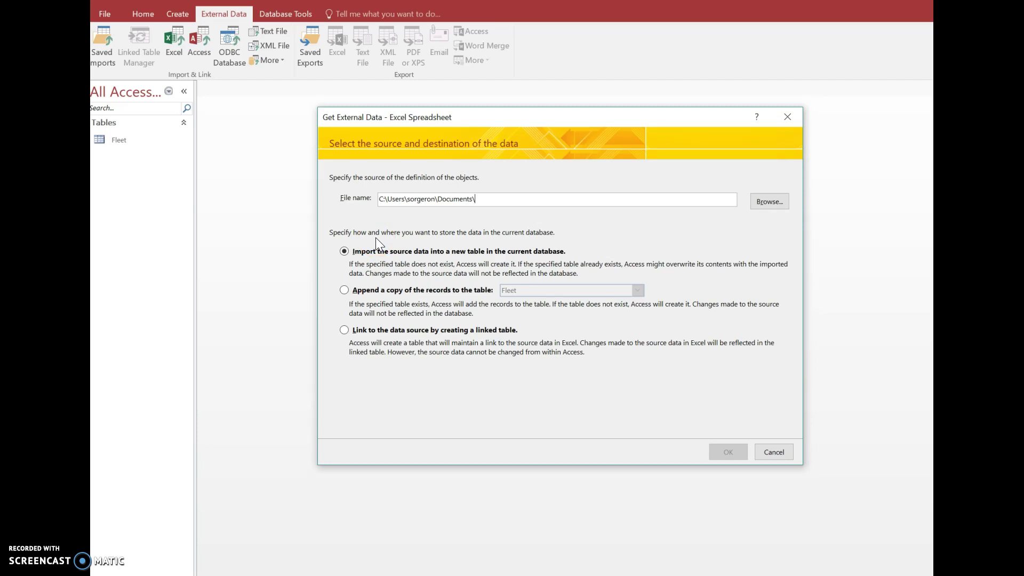
pyautogui.click(488, 209)
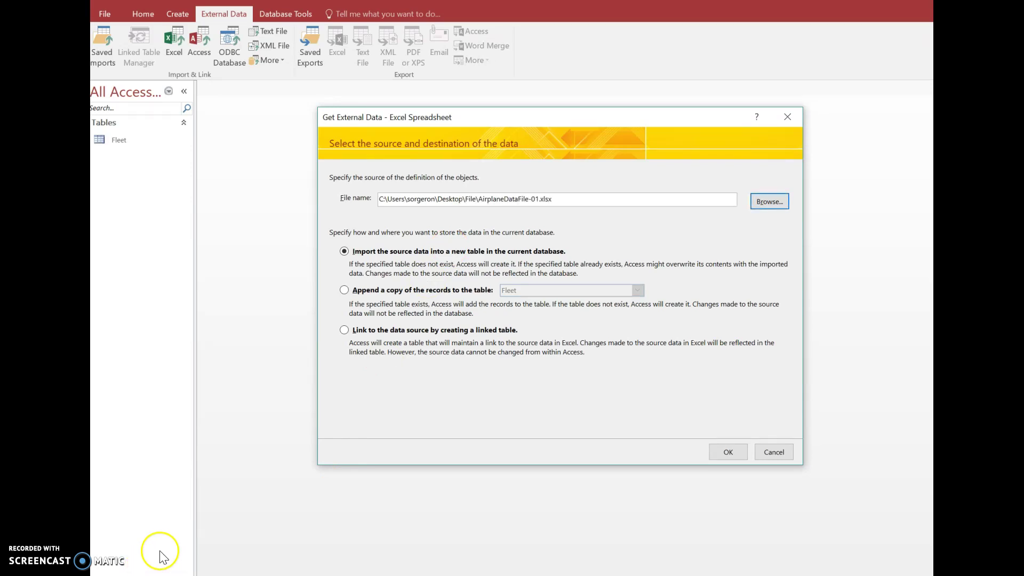
pyautogui.click(369, 290)
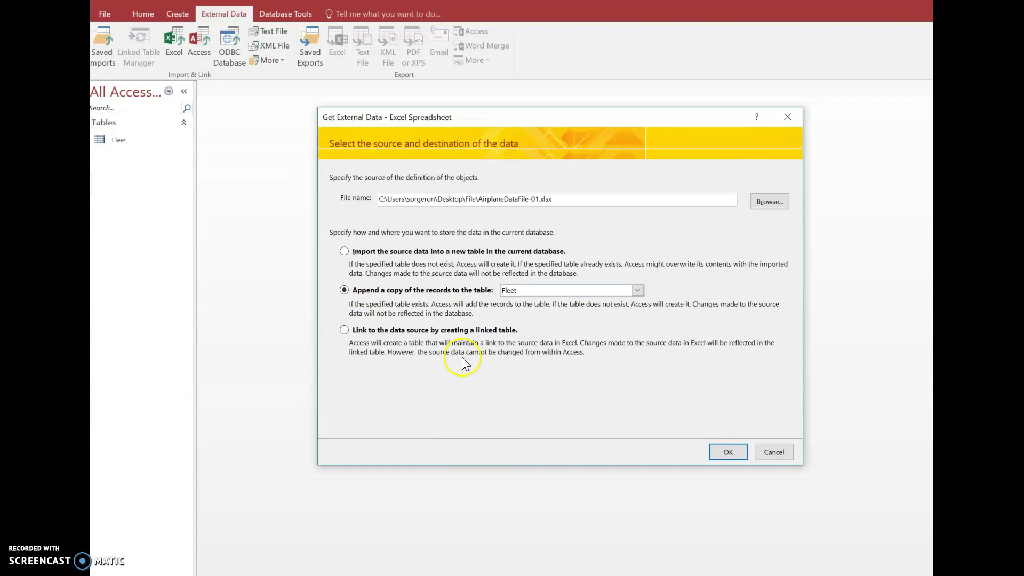
pyautogui.click(730, 452)
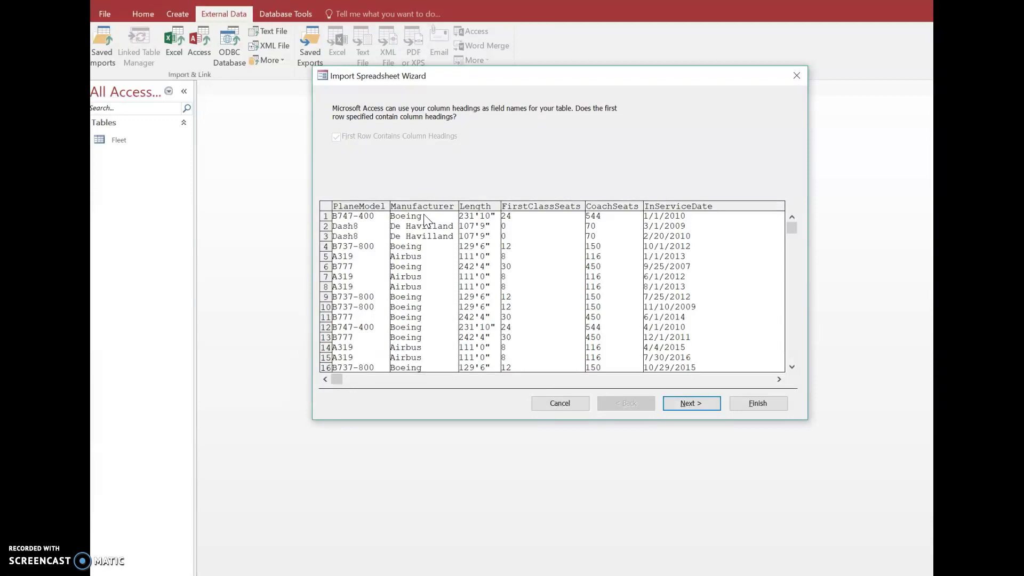
pyautogui.click(683, 403)
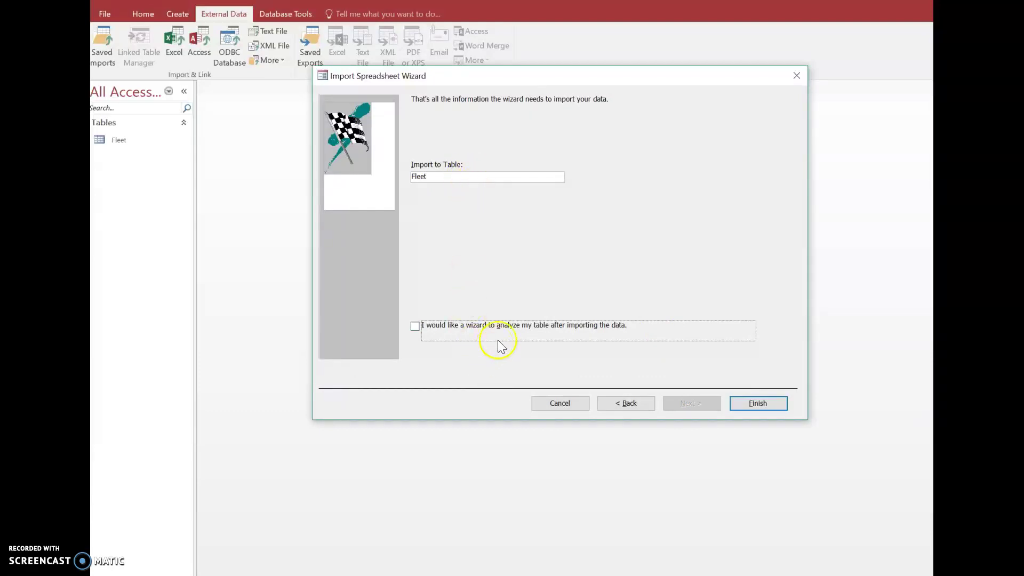
pyautogui.click(757, 403)
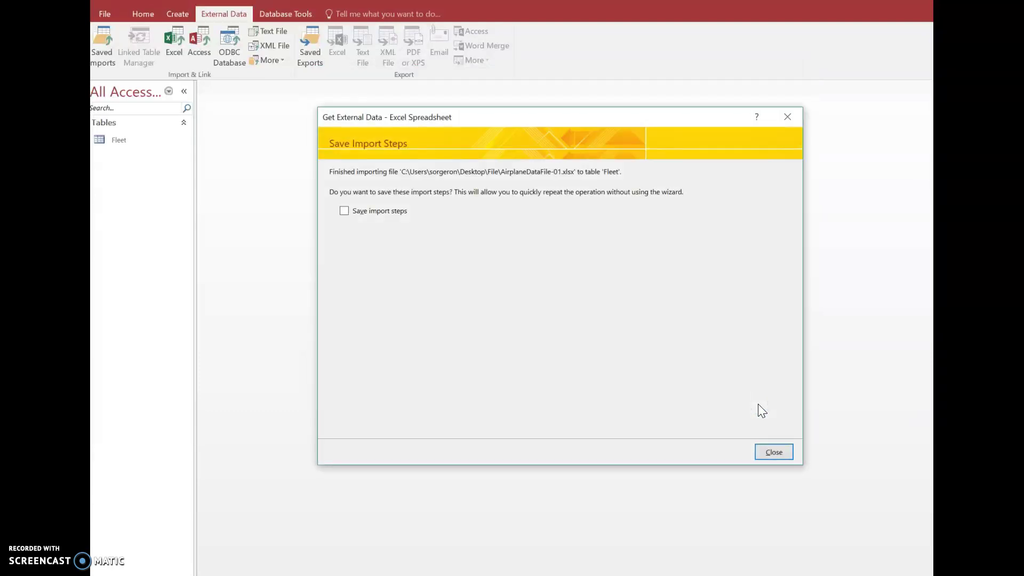
pyautogui.click(777, 453)
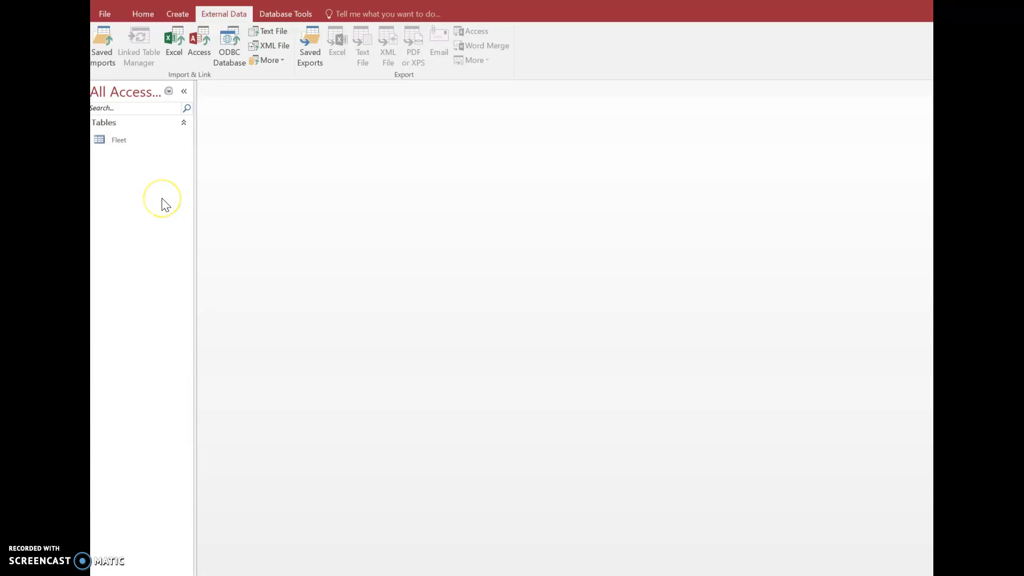
# Open the Fleet table in Datasheet View and set its font size to 12.
pyautogui.click(118, 142)
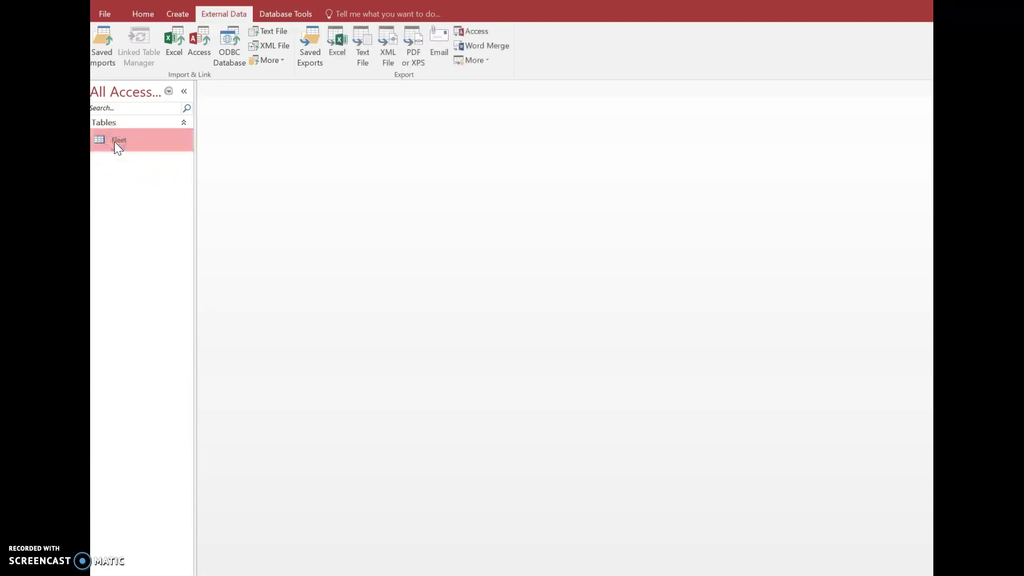
pyautogui.doubleClick(115, 143)
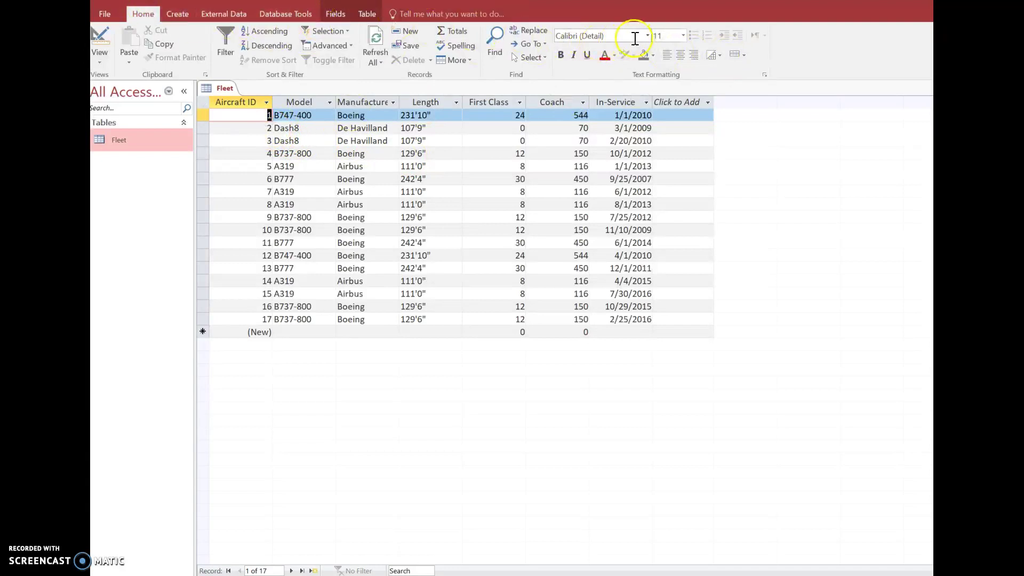
pyautogui.click(683, 34)
pyautogui.click(668, 101)
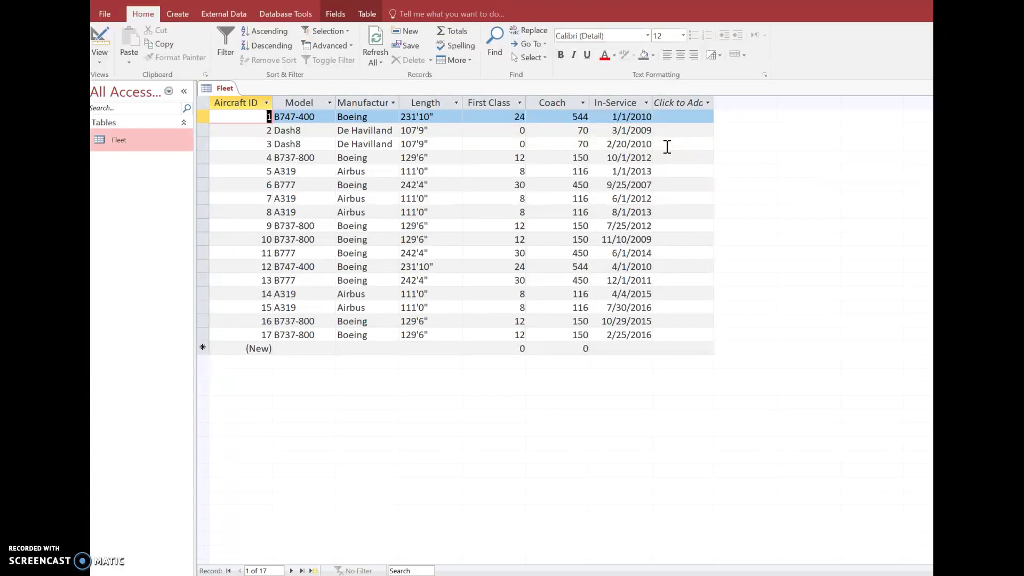
# Select the whole Fleet datasheet and fit all column widths to their contents.
pyautogui.click(210, 110)
pyautogui.click(203, 101)
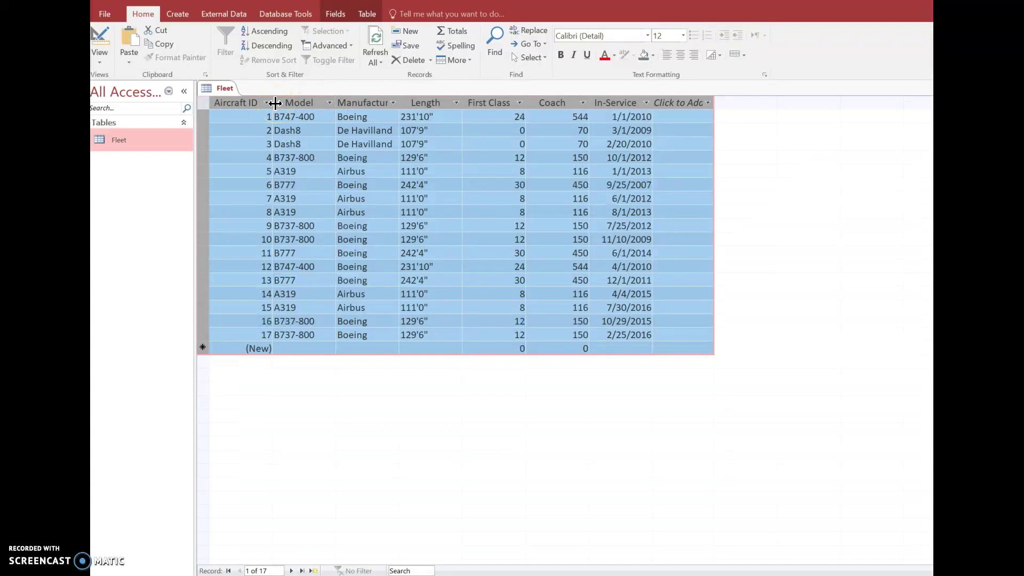
pyautogui.click(337, 103)
pyautogui.doubleClick(337, 103)
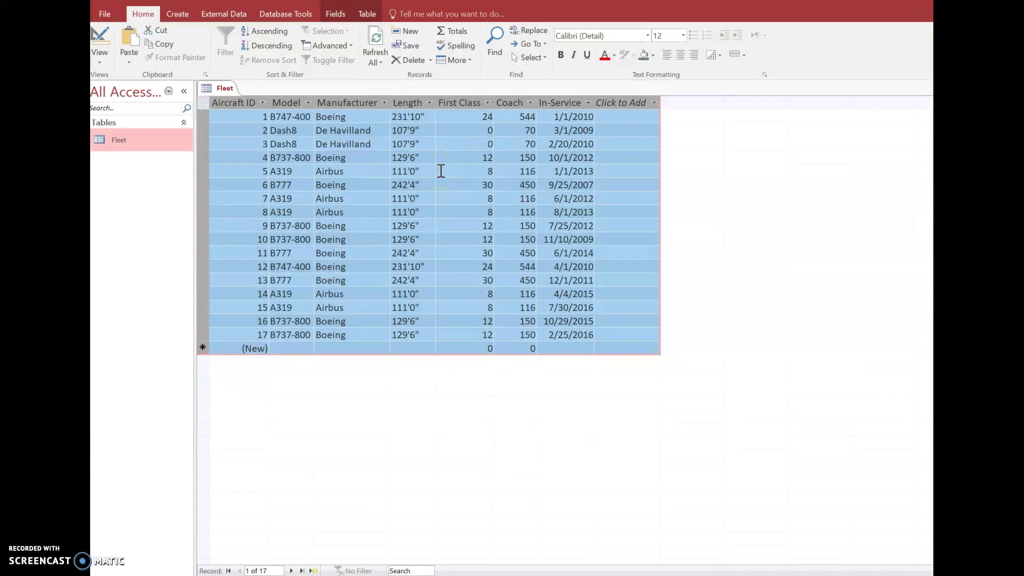
pyautogui.click(462, 263)
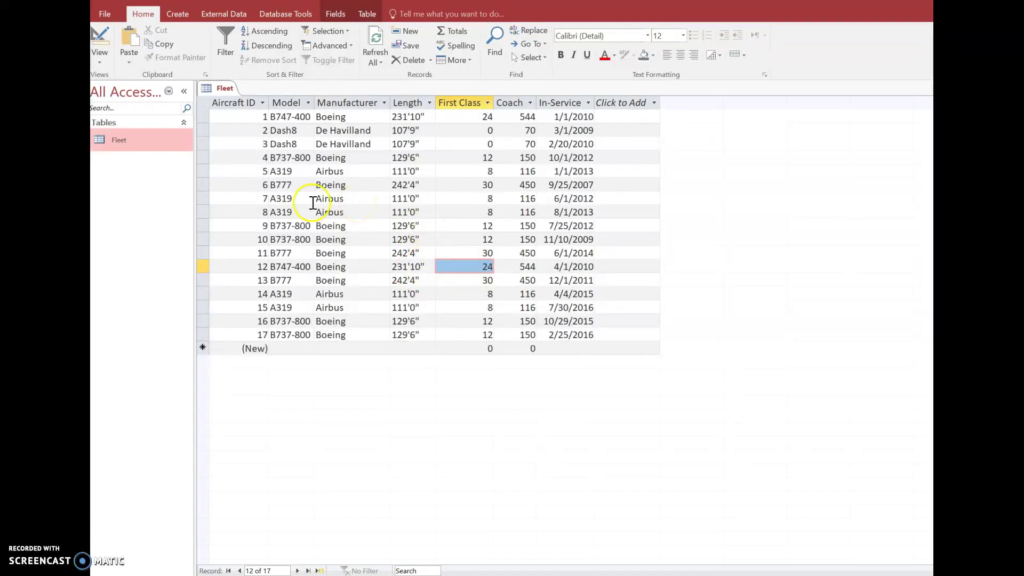
# Center the values in the Aircraft ID, First Class and Coach columns.
pyautogui.click(239, 103)
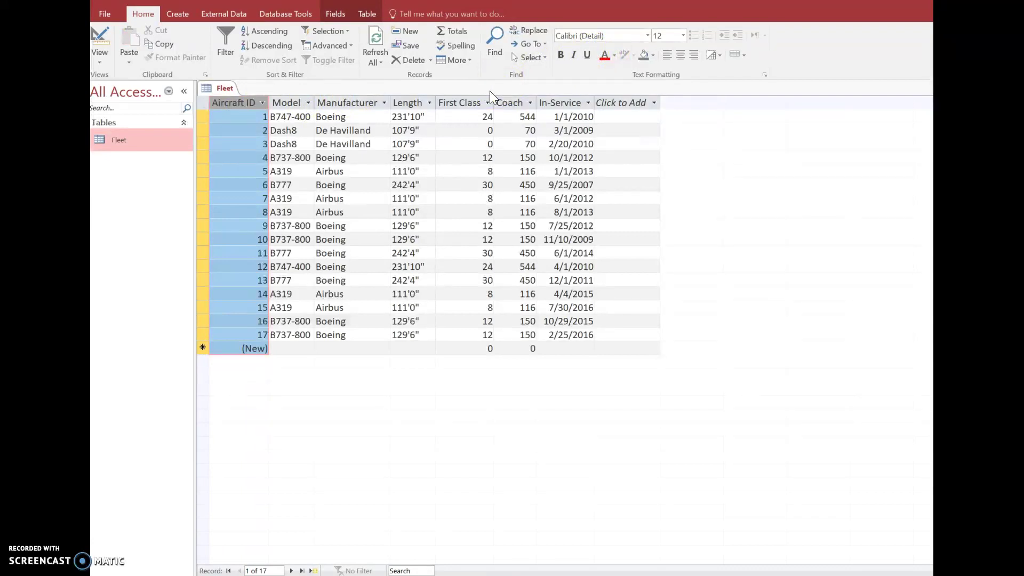
pyautogui.click(152, 18)
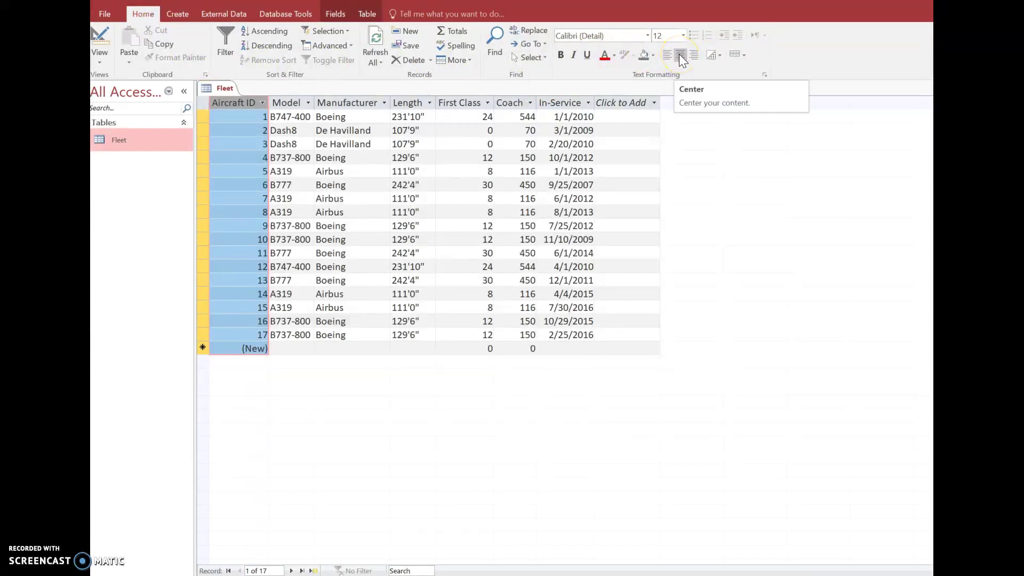
pyautogui.click(681, 58)
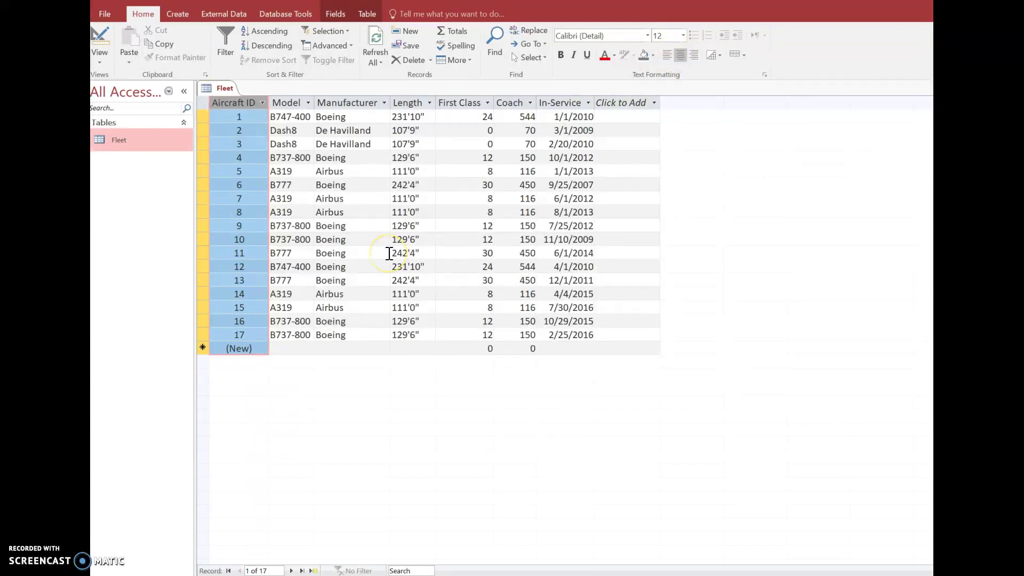
pyautogui.click(451, 104)
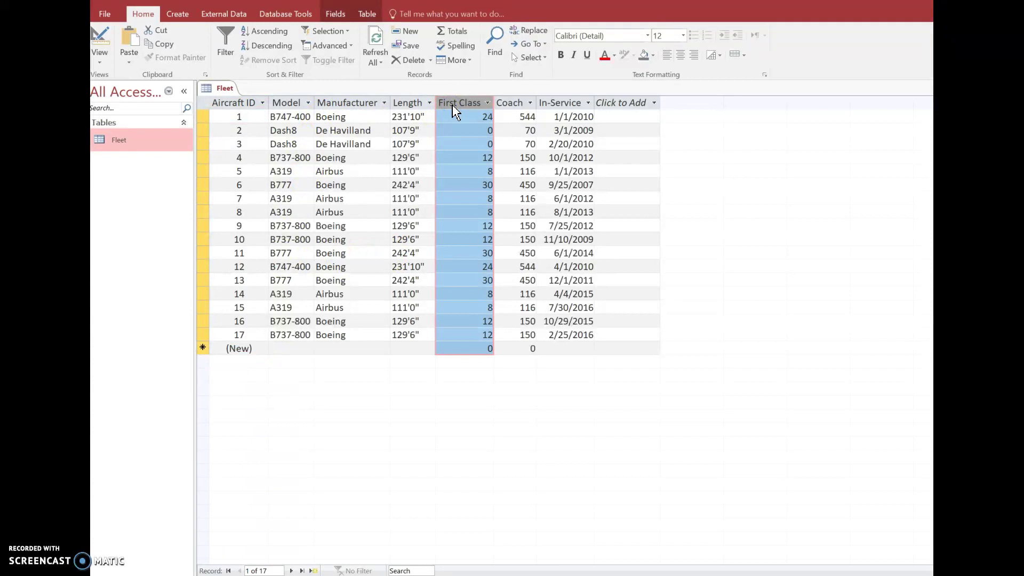
pyautogui.click(511, 103)
pyautogui.click(681, 57)
pyautogui.click(515, 103)
pyautogui.click(682, 57)
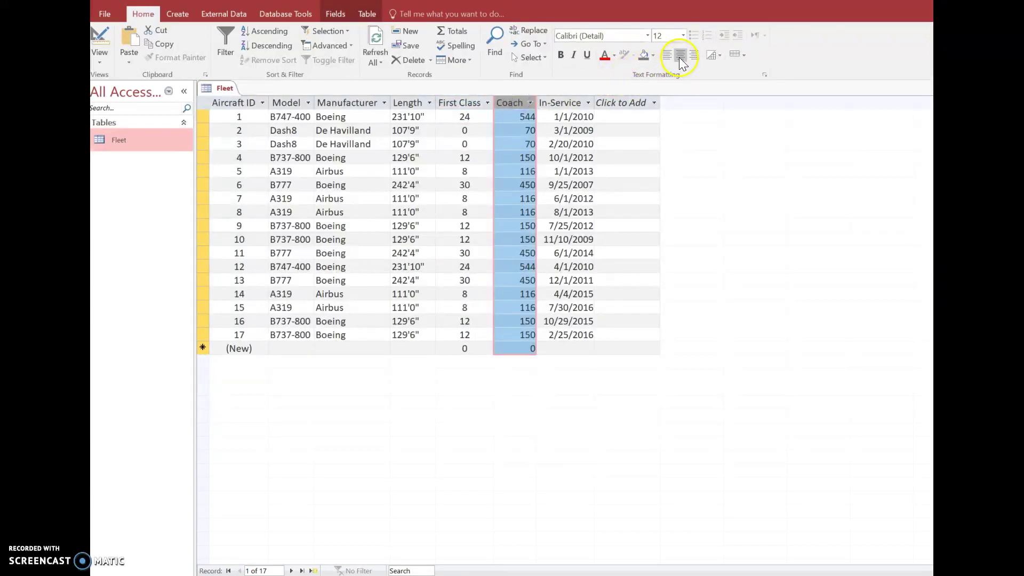
# Center the values in the Coach column and remove all gridlines from the Fleet datasheet.
pyautogui.click(681, 57)
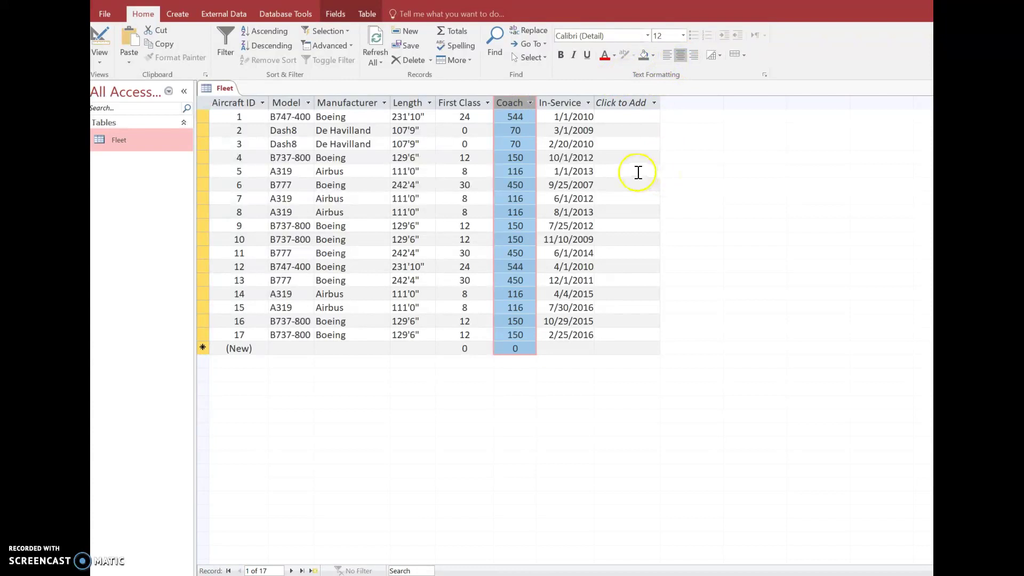
pyautogui.click(656, 81)
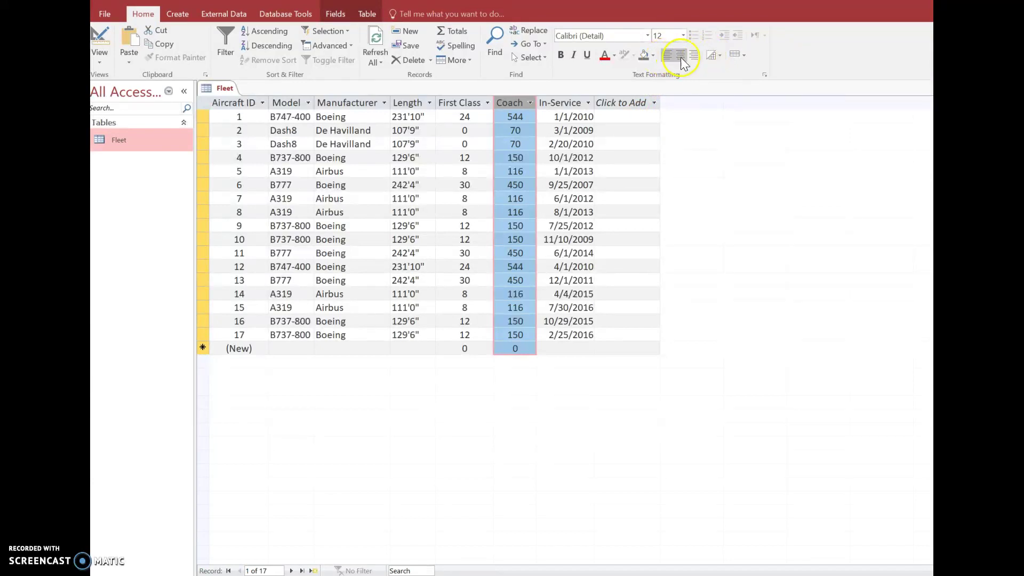
pyautogui.click(719, 56)
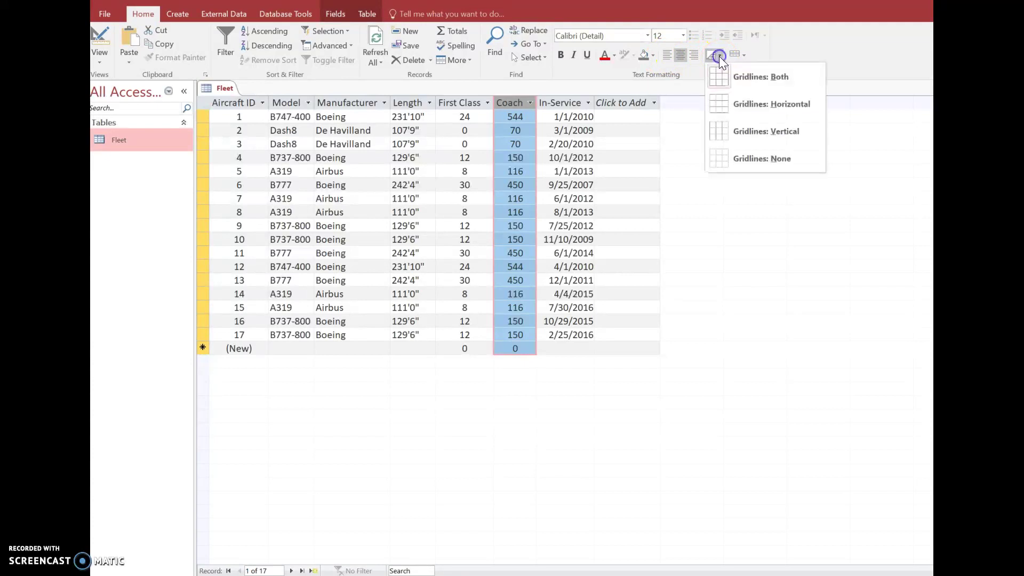
pyautogui.click(728, 159)
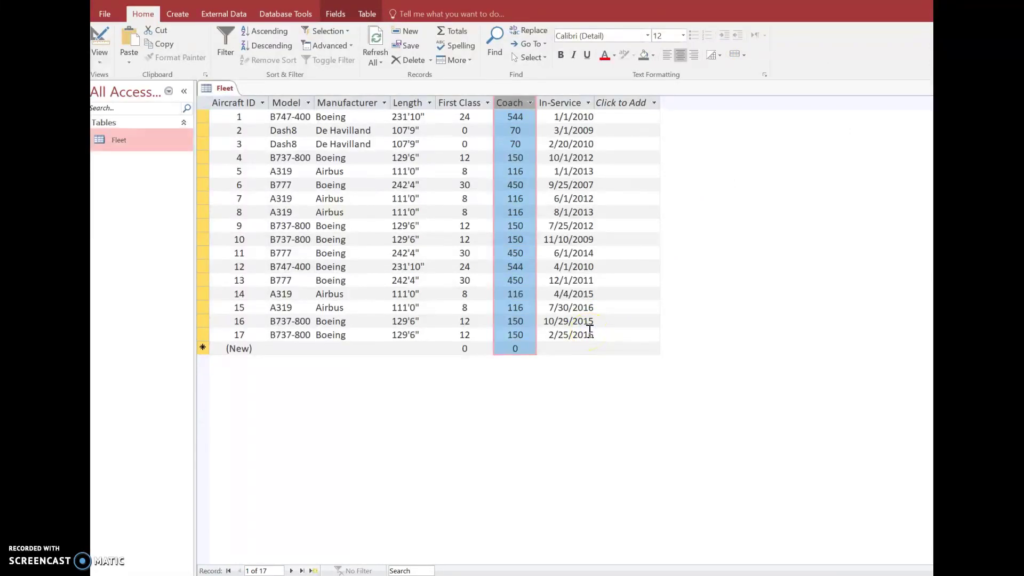
# Save the formatting changes to the Fleet table and keep it open.
pyautogui.rightClick(220, 92)
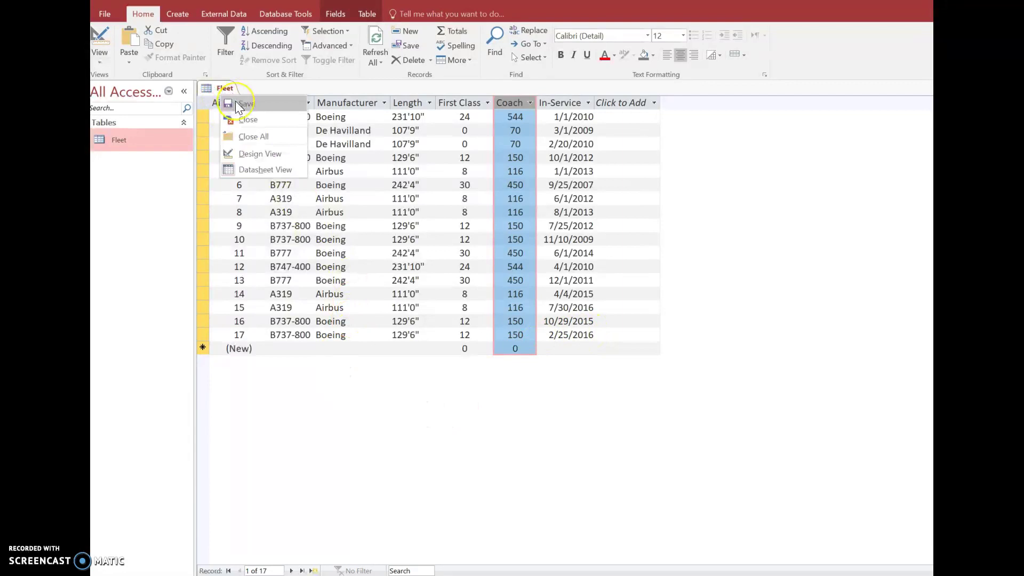
pyautogui.click(238, 104)
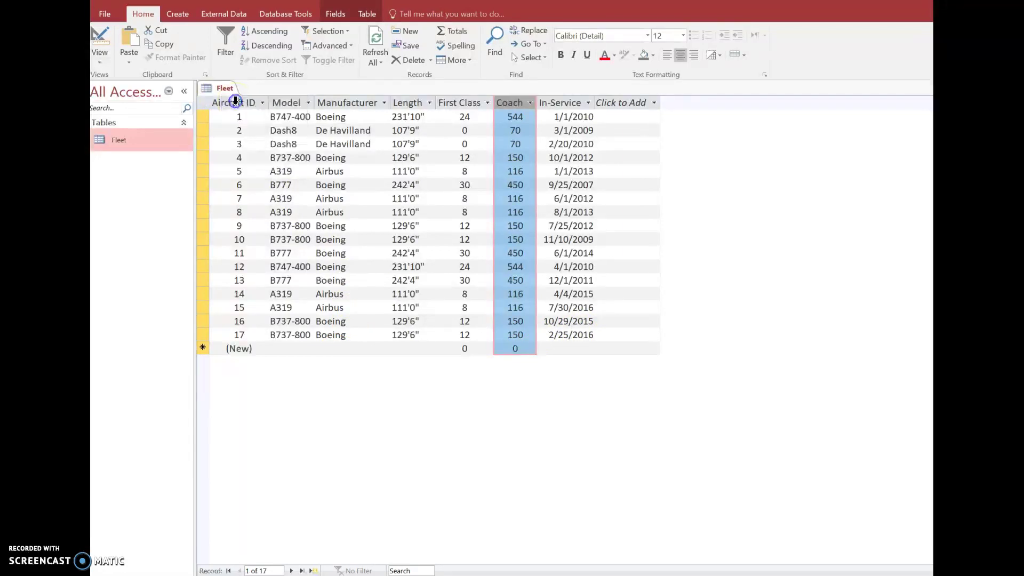
pyautogui.rightClick(224, 88)
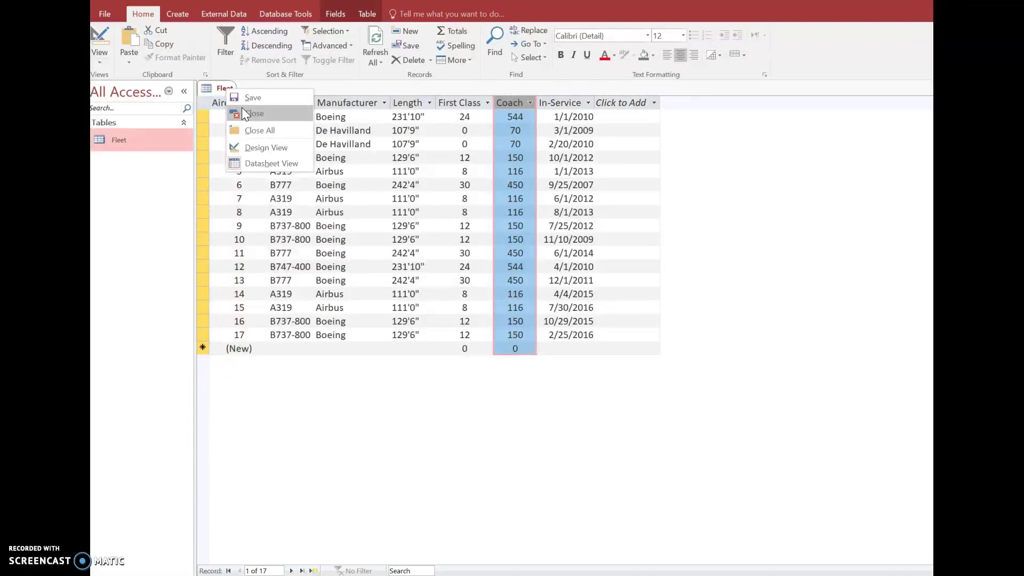
pyautogui.click(361, 455)
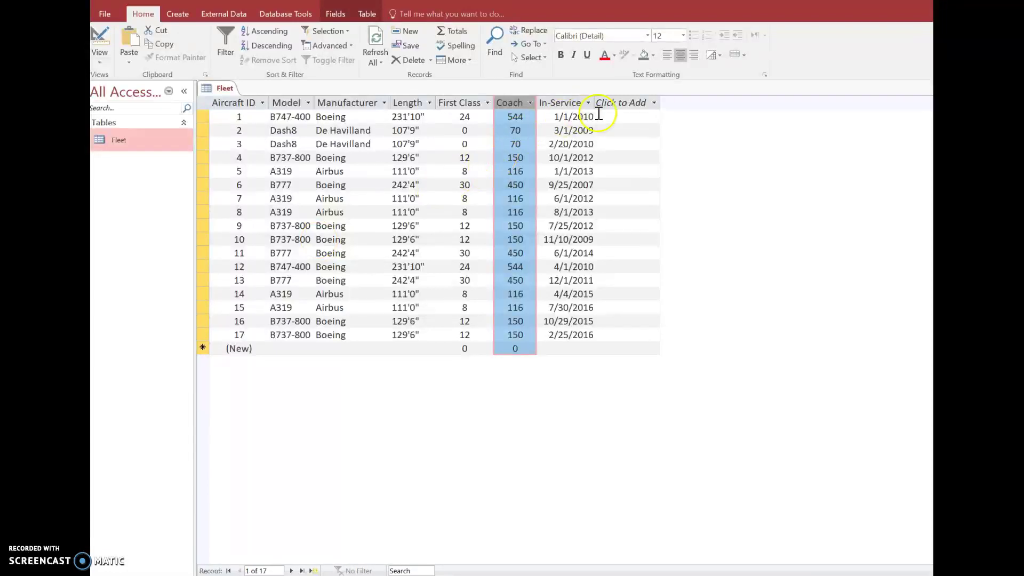
# Sort the Fleet records by the In-Service column in descending order, and remove the sort.
pyautogui.click(569, 104)
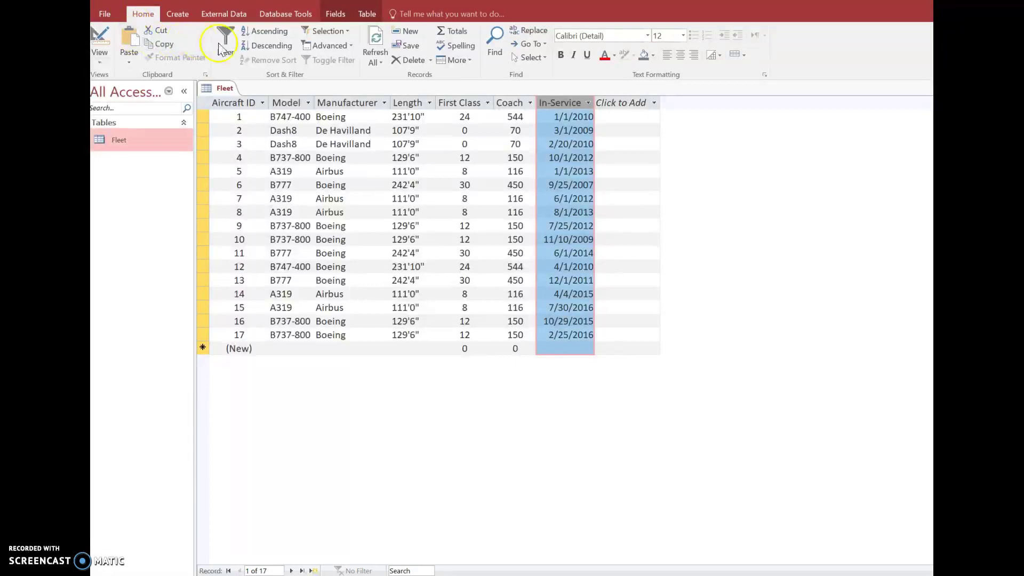
pyautogui.click(259, 47)
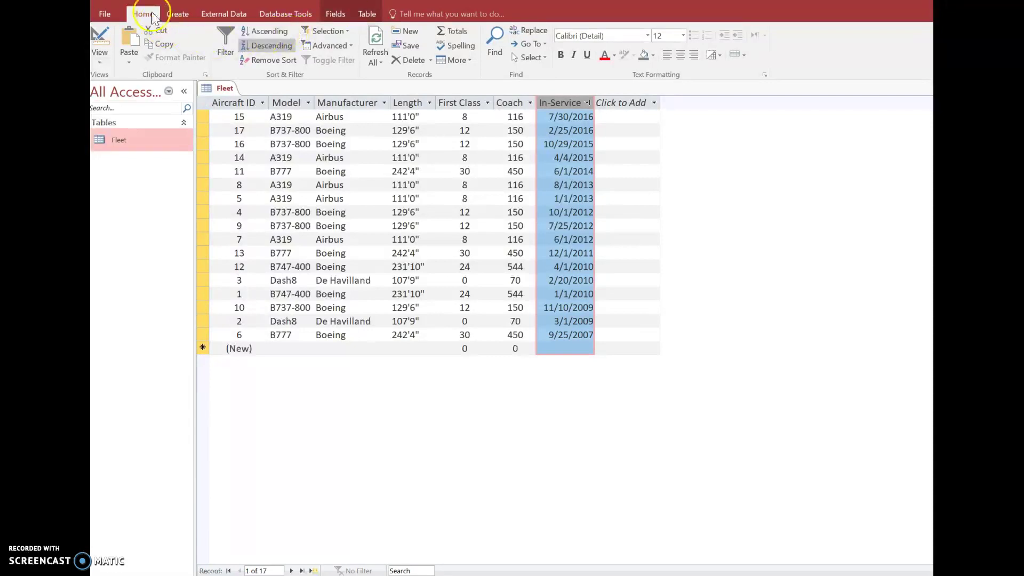
pyautogui.click(272, 62)
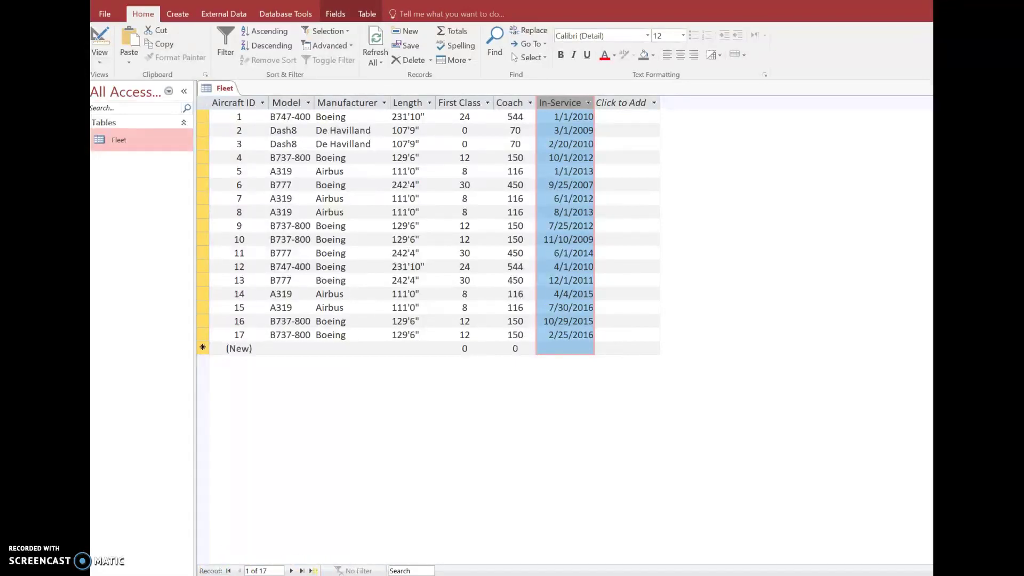
# Search the Fleet records for "dash8", and clear the search text.
pyautogui.click(401, 571)
pyautogui.write('dash8')
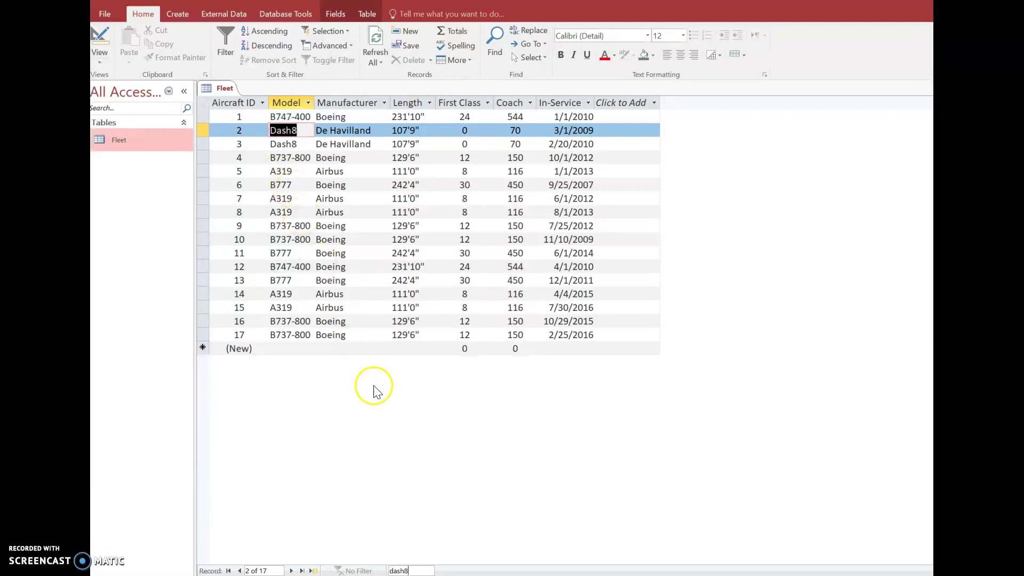
pyautogui.click(422, 568)
pyautogui.doubleClick(422, 569)
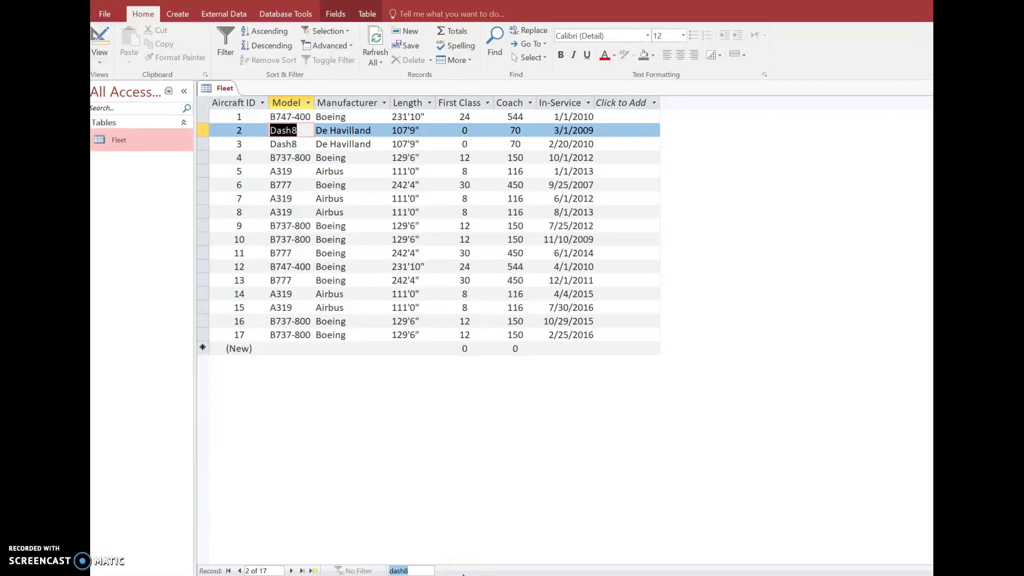
pyautogui.press('BackSpace')
pyautogui.click(419, 518)
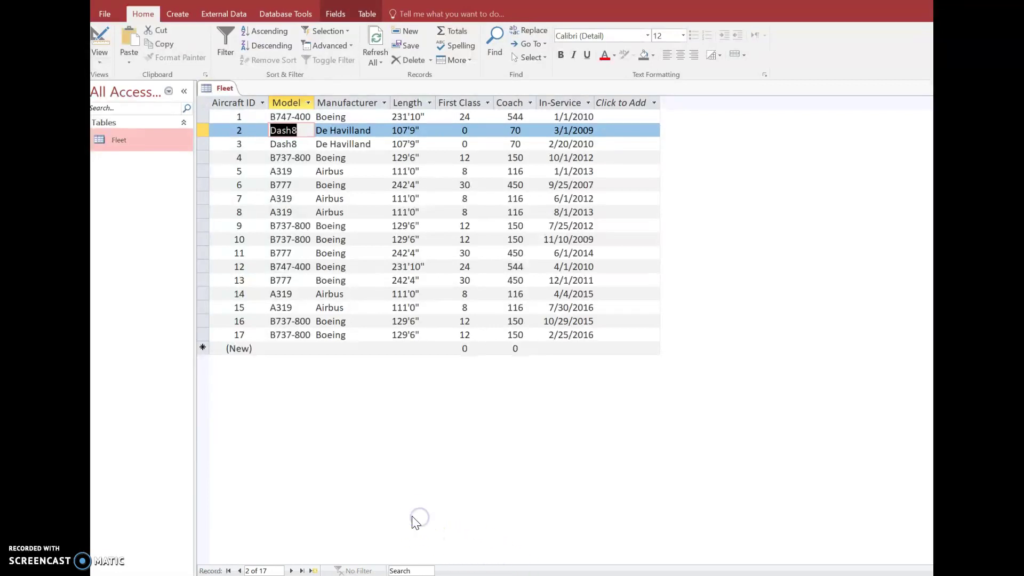
pyautogui.click(366, 333)
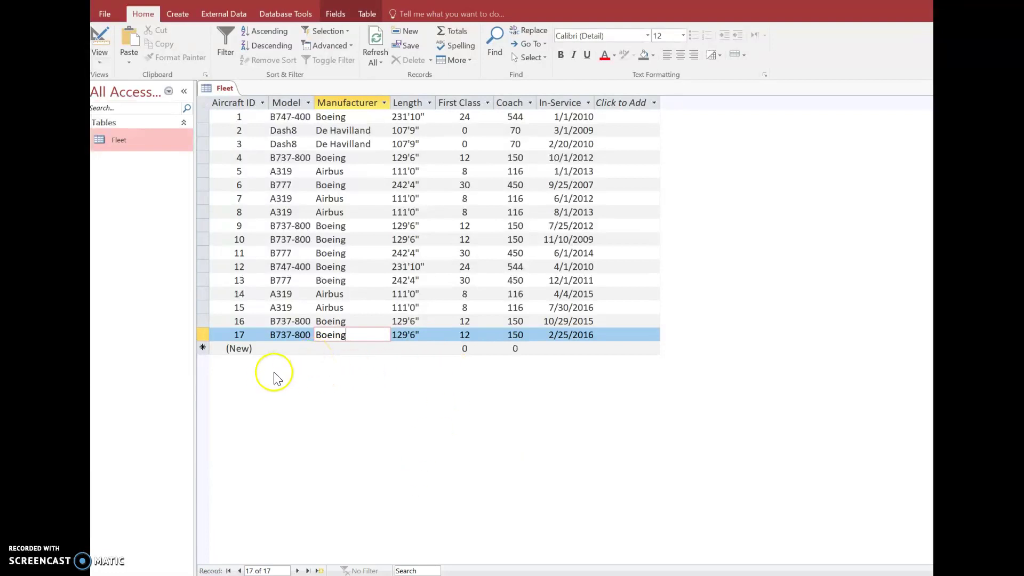
# Close the Fleet table without saving the changes to its design.
pyautogui.rightClick(220, 89)
pyautogui.click(227, 113)
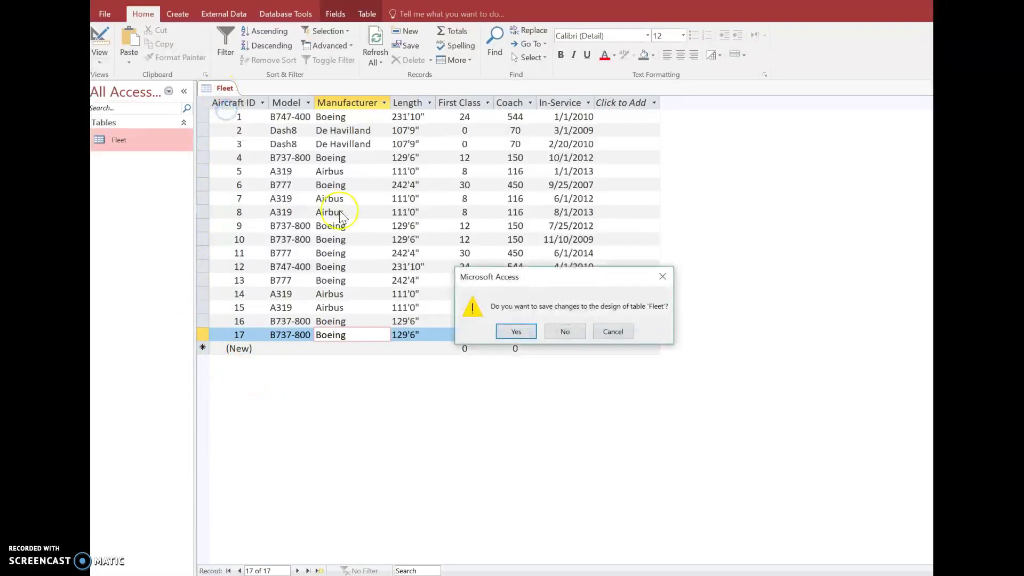
pyautogui.click(553, 328)
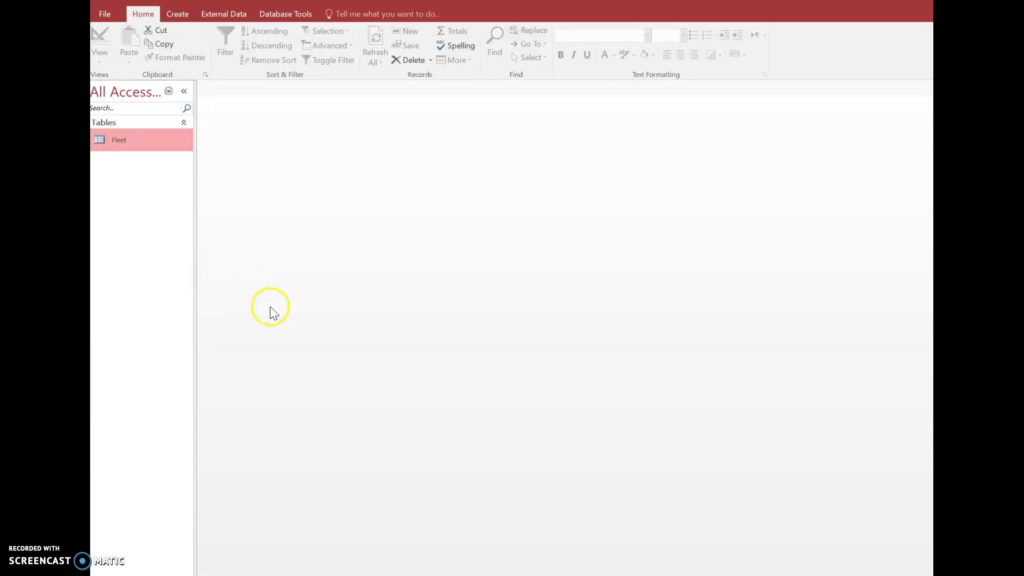
# Examine the database's summary properties and the Save As file types, and return to the database.
pyautogui.click(105, 13)
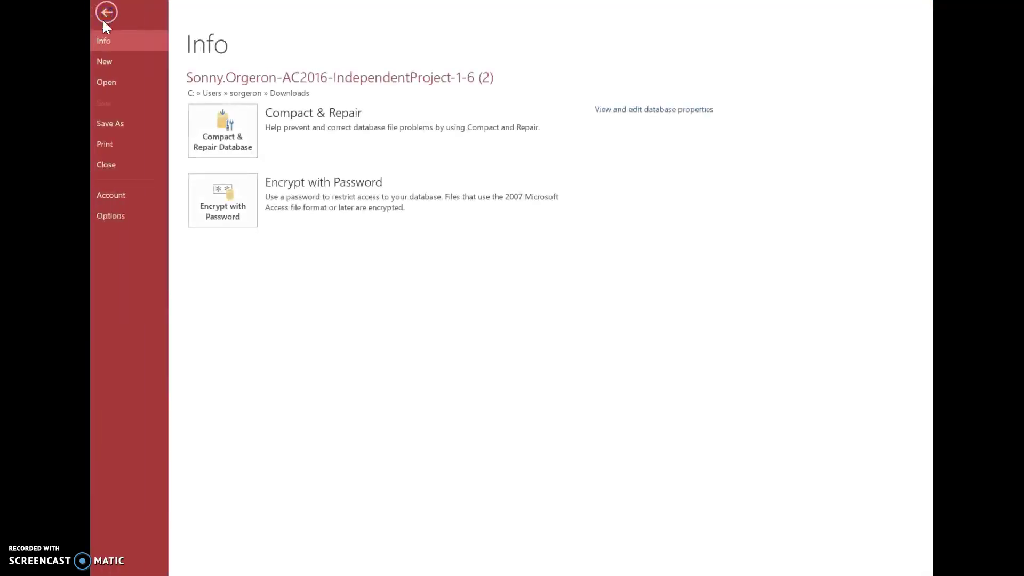
pyautogui.click(638, 110)
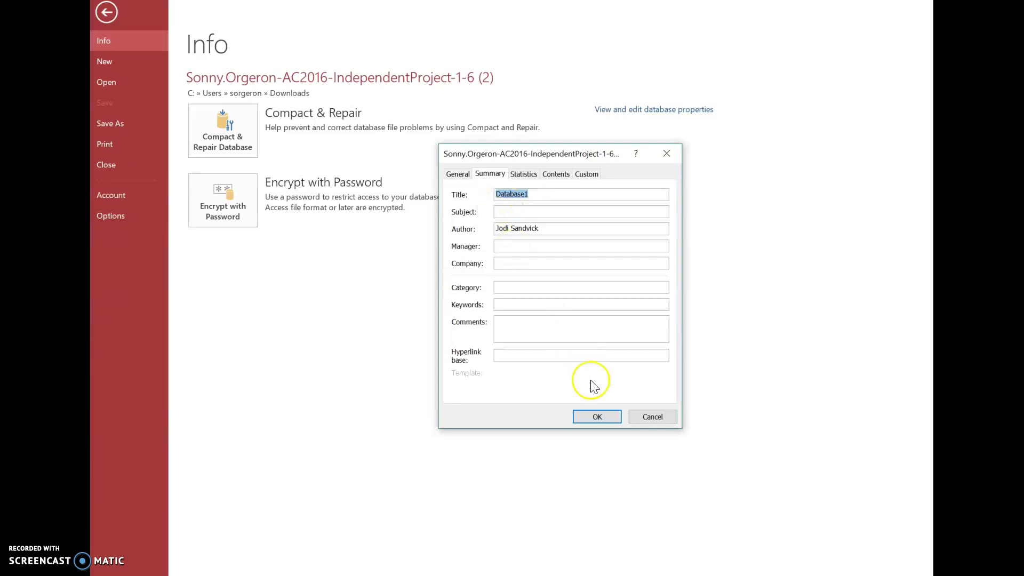
pyautogui.click(598, 418)
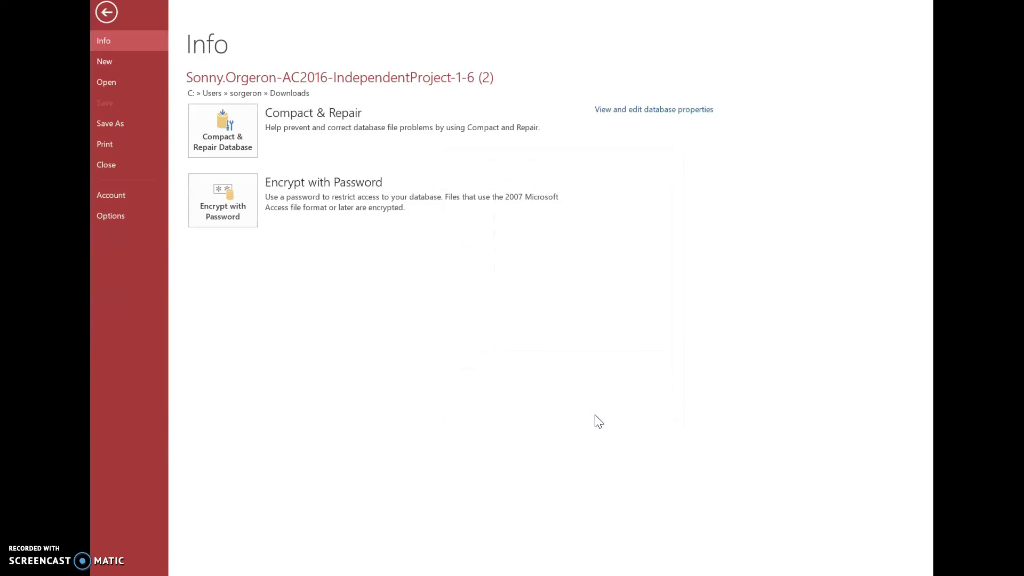
pyautogui.click(139, 15)
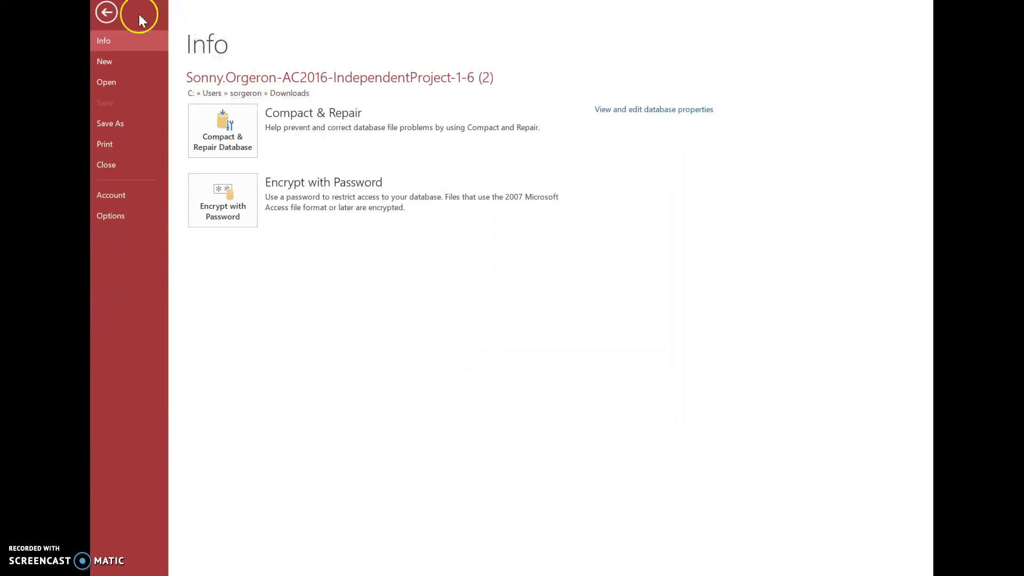
pyautogui.click(119, 124)
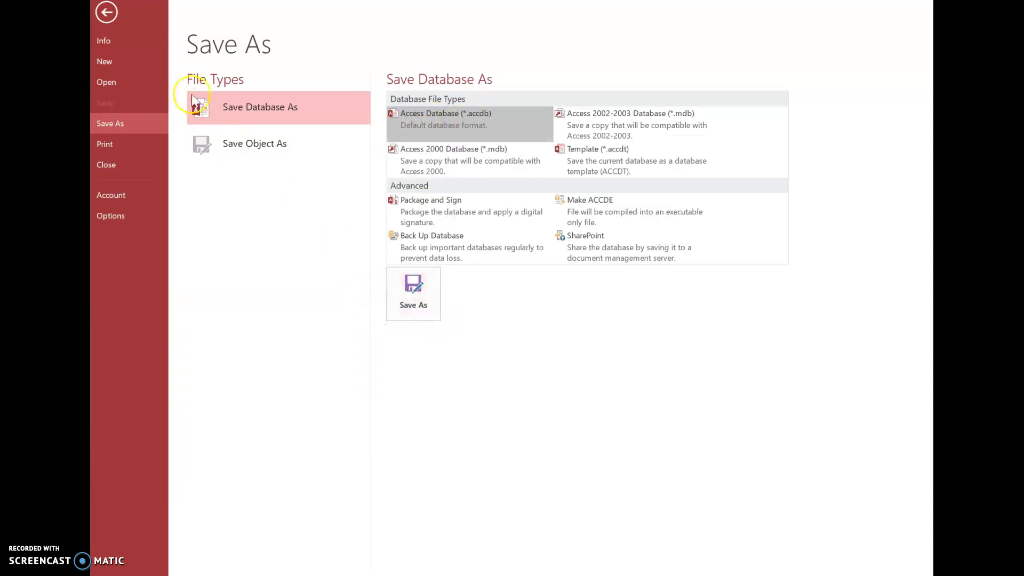
pyautogui.click(113, 12)
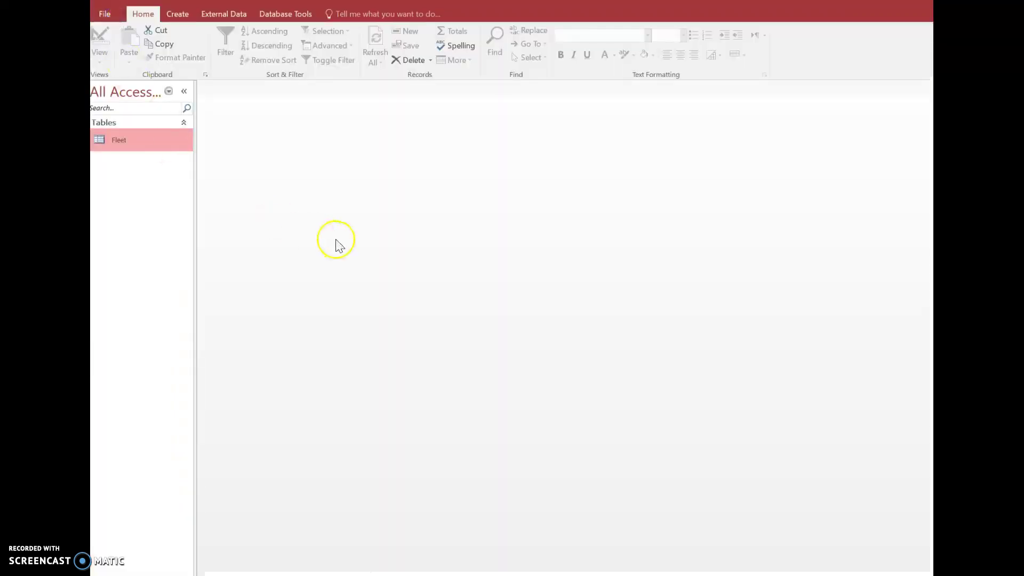